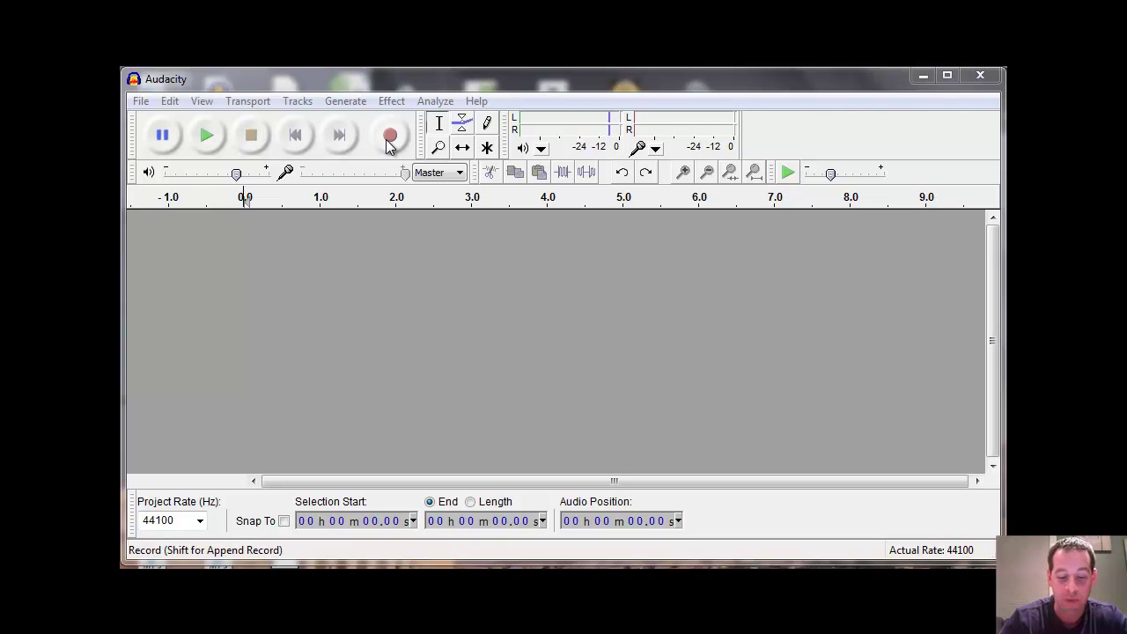
Step: Record a stereo voice track about 21 seconds long, and play it back from the start
click(391, 141)
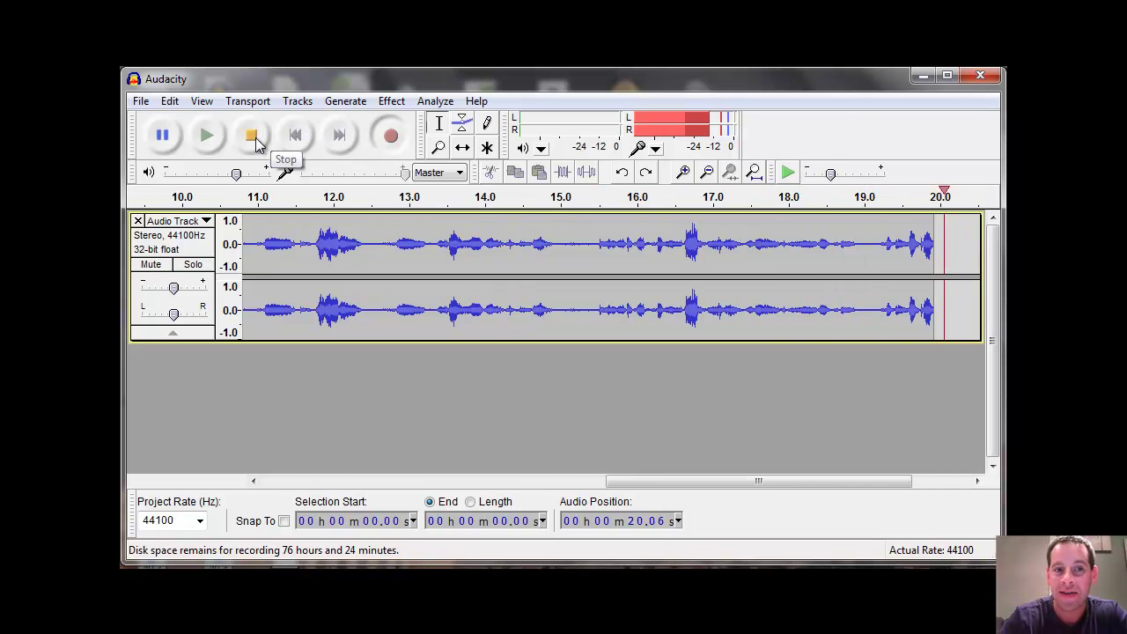
click(252, 137)
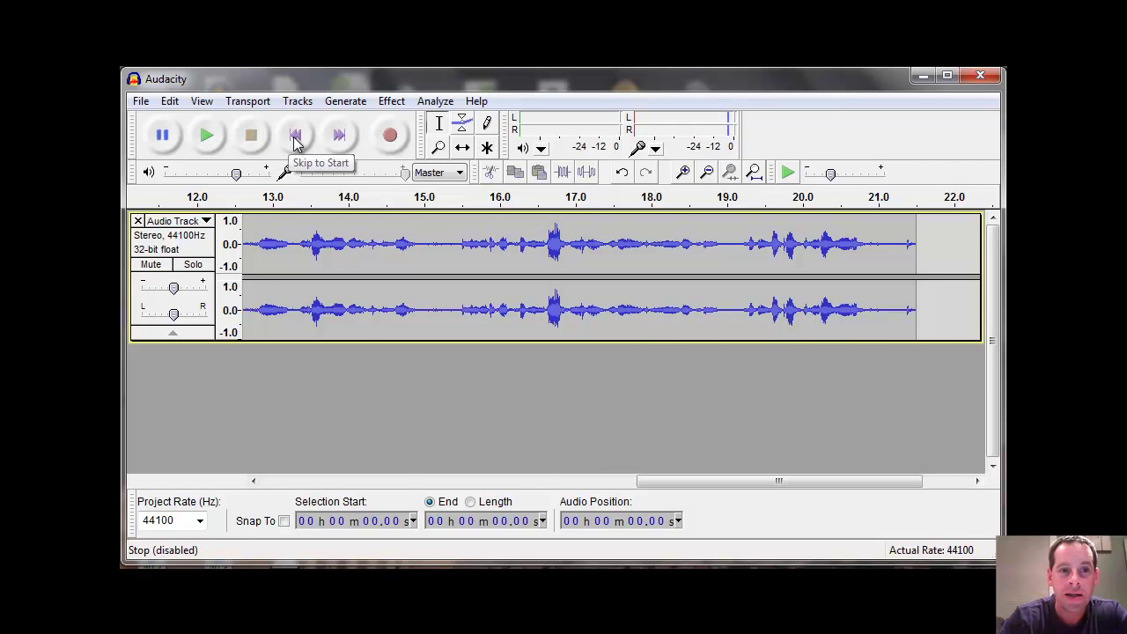
click(296, 137)
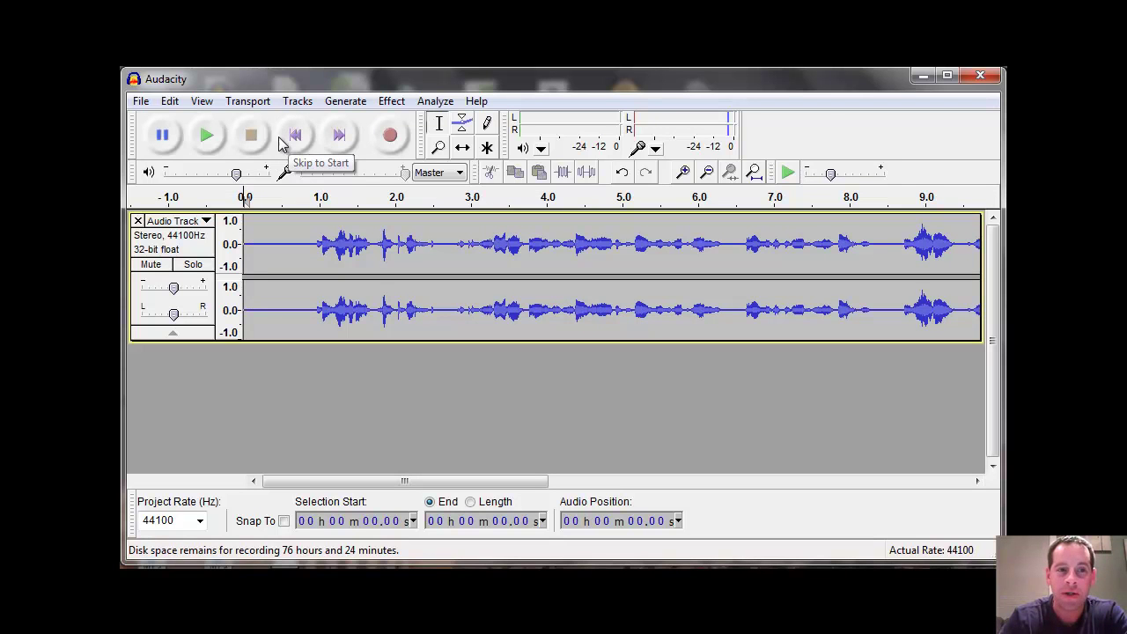
click(206, 138)
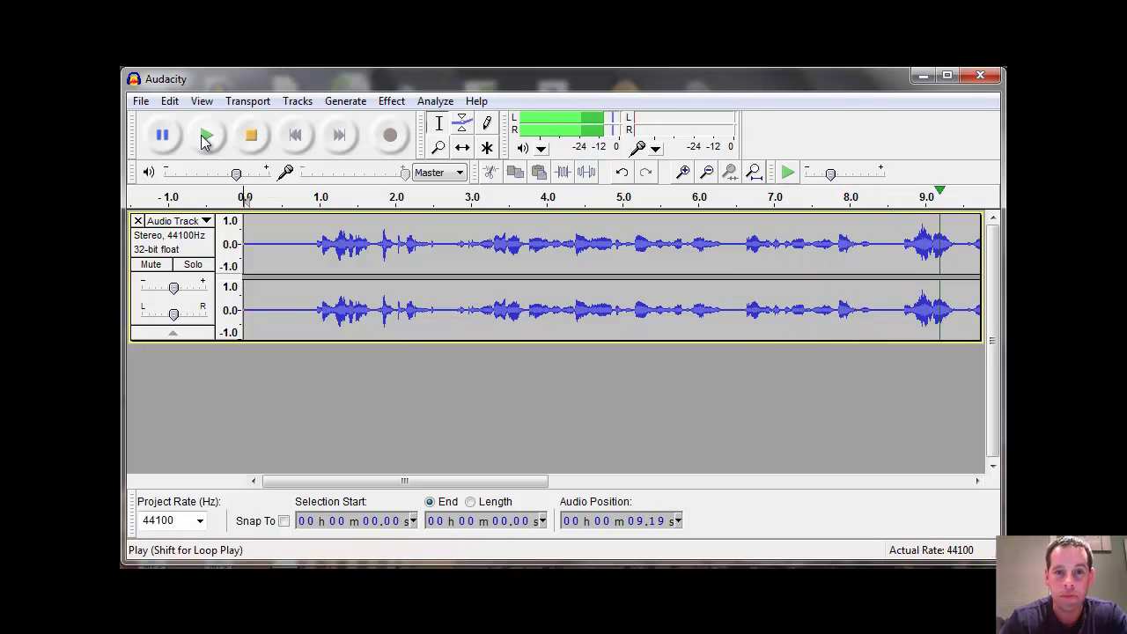
click(247, 144)
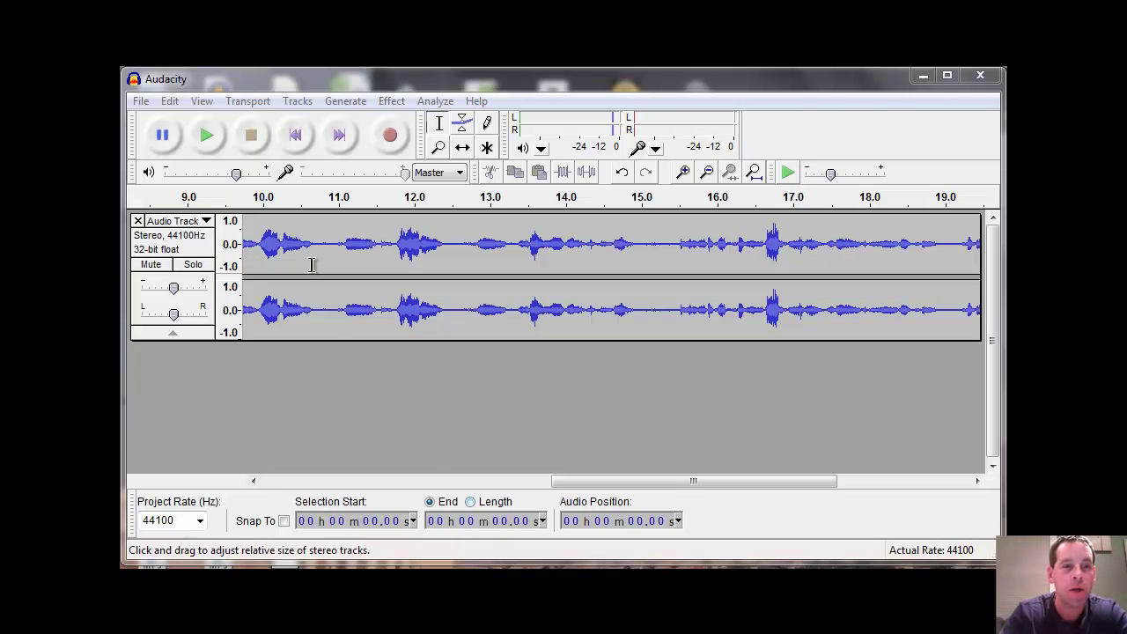
Step: Import the audio file melt with you-mstr from the Demo folder inside 1.21 Gigawatts as a second track
click(139, 101)
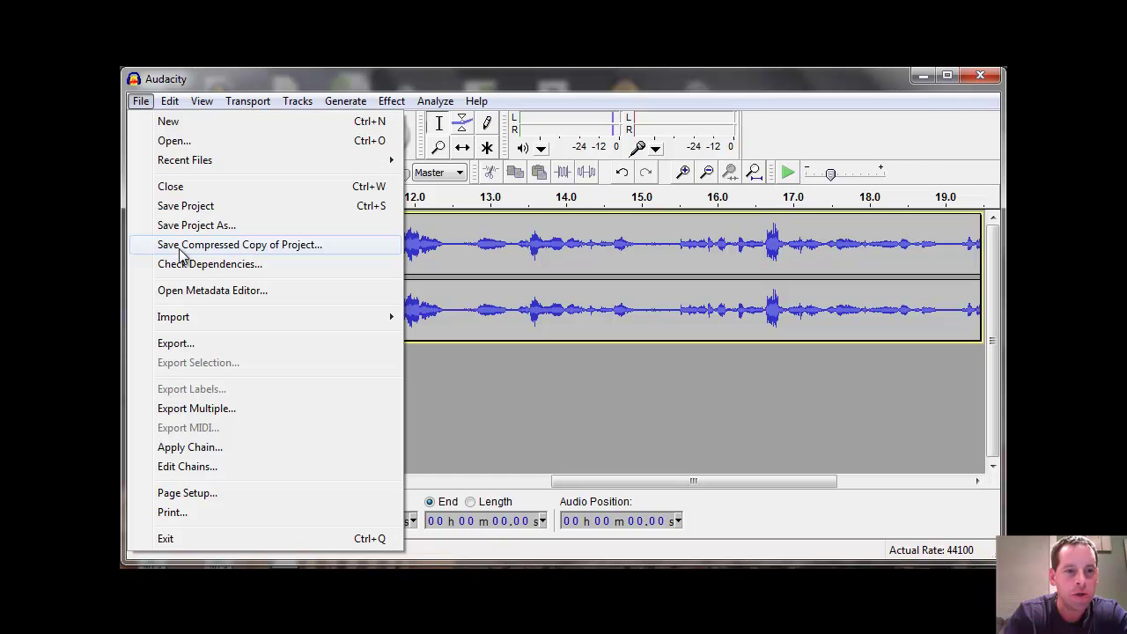
mouse_move(177, 319)
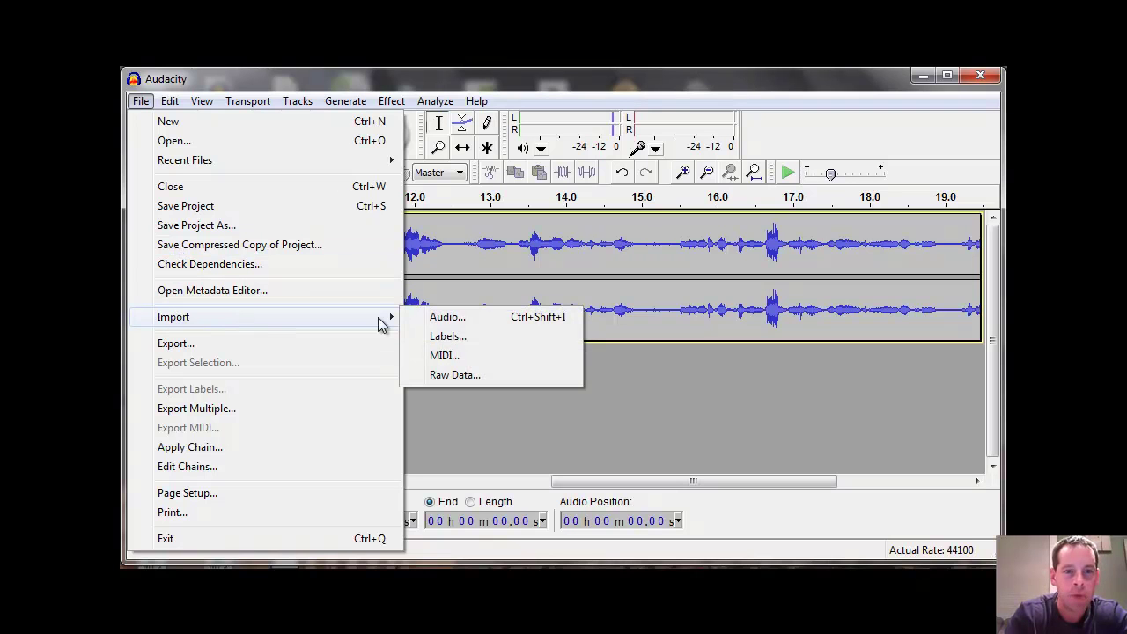
click(448, 317)
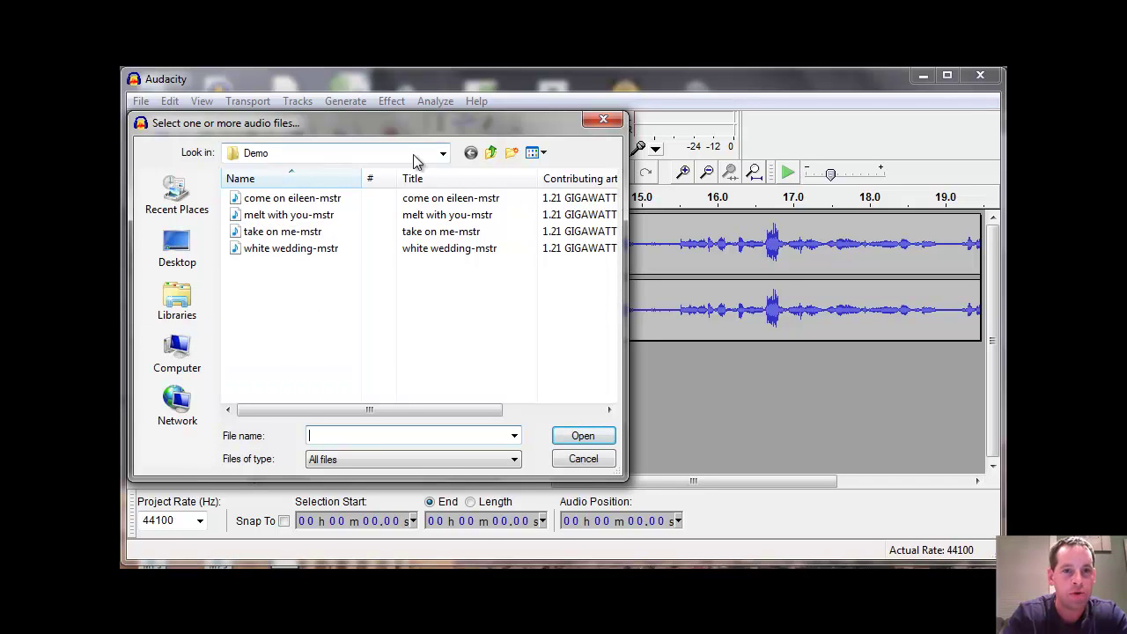
click(490, 153)
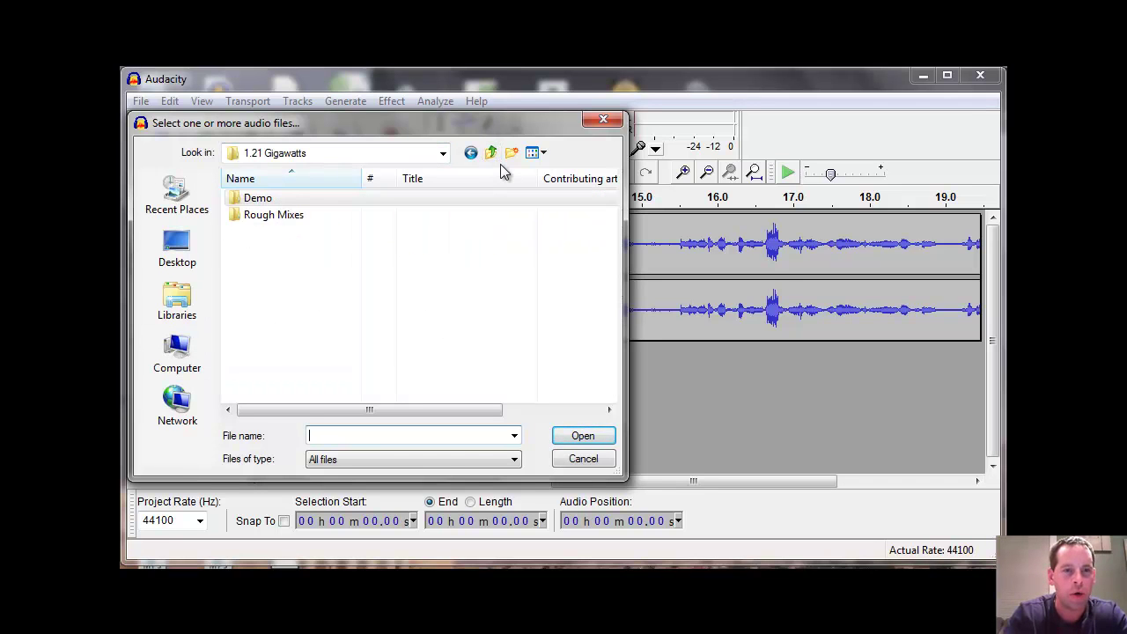
click(490, 153)
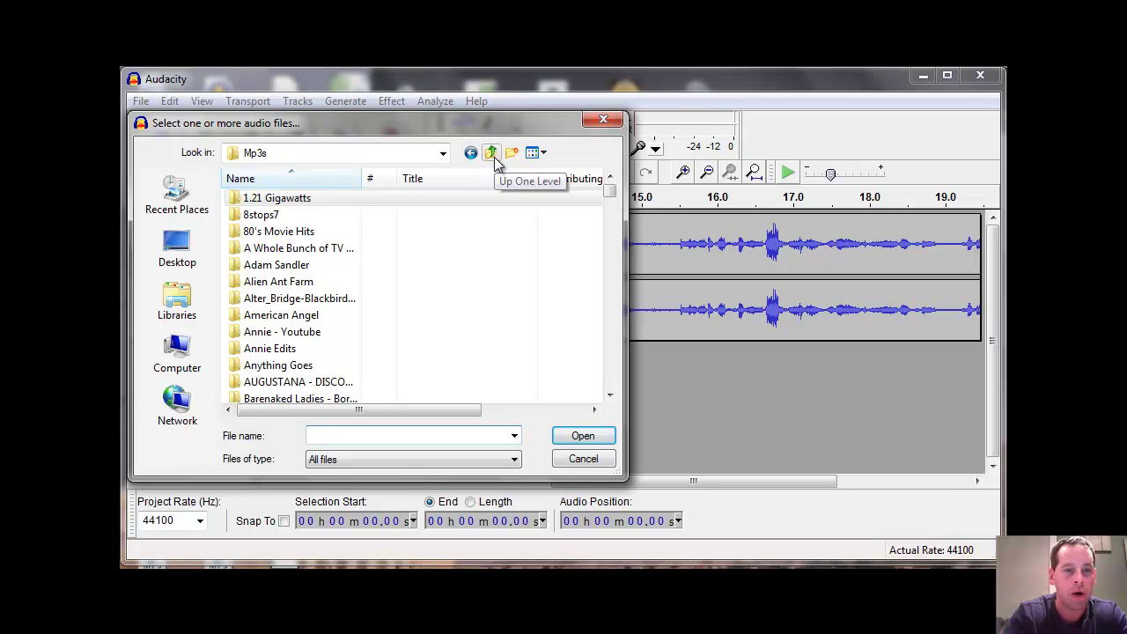
double_click(340, 208)
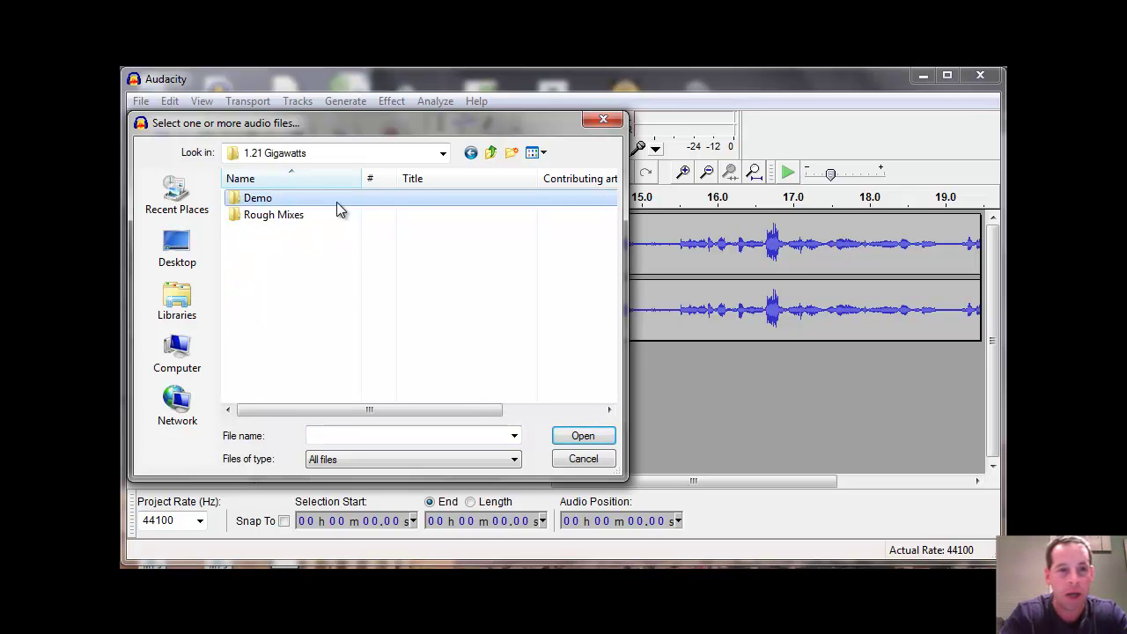
double_click(339, 205)
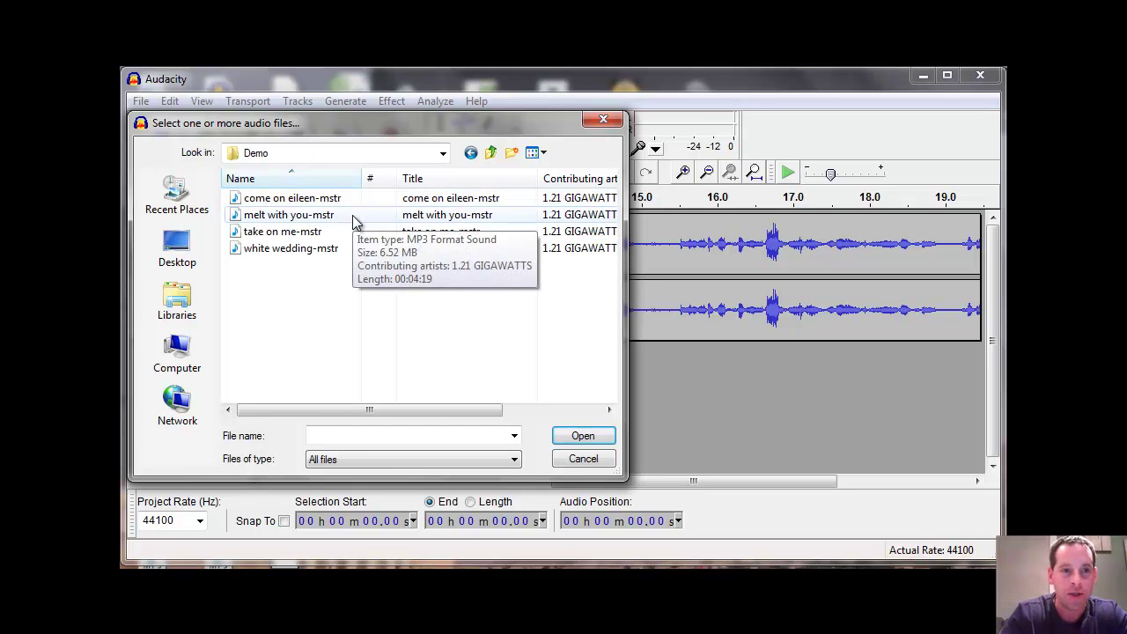
double_click(355, 216)
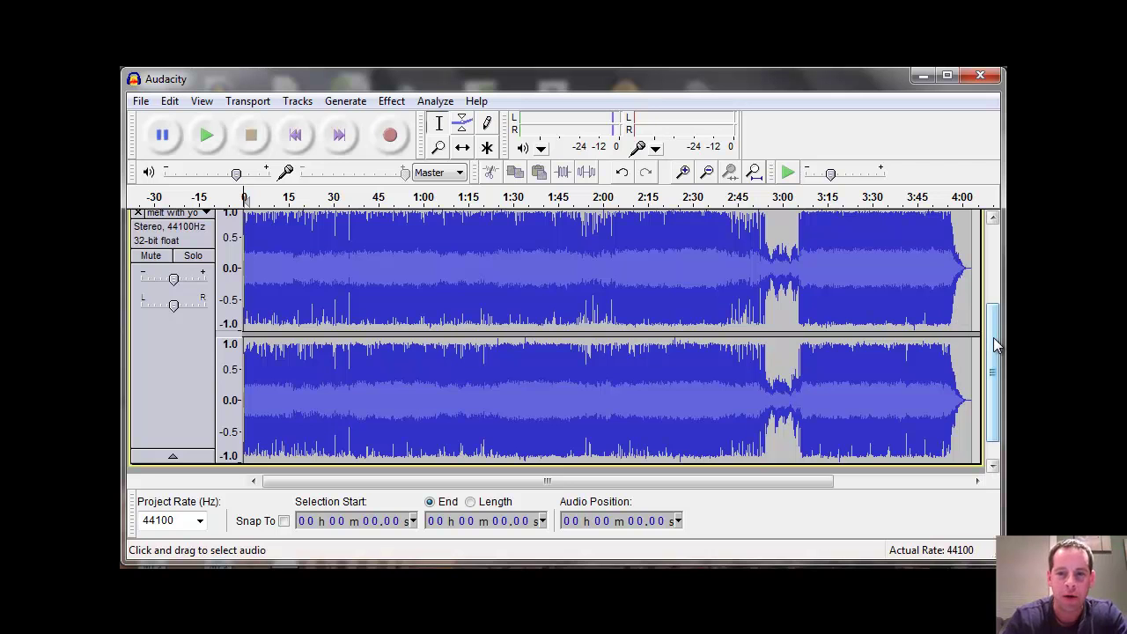
Step: Play the voice recording and the imported song together from the start for about nine seconds
drag(996, 345, 997, 267)
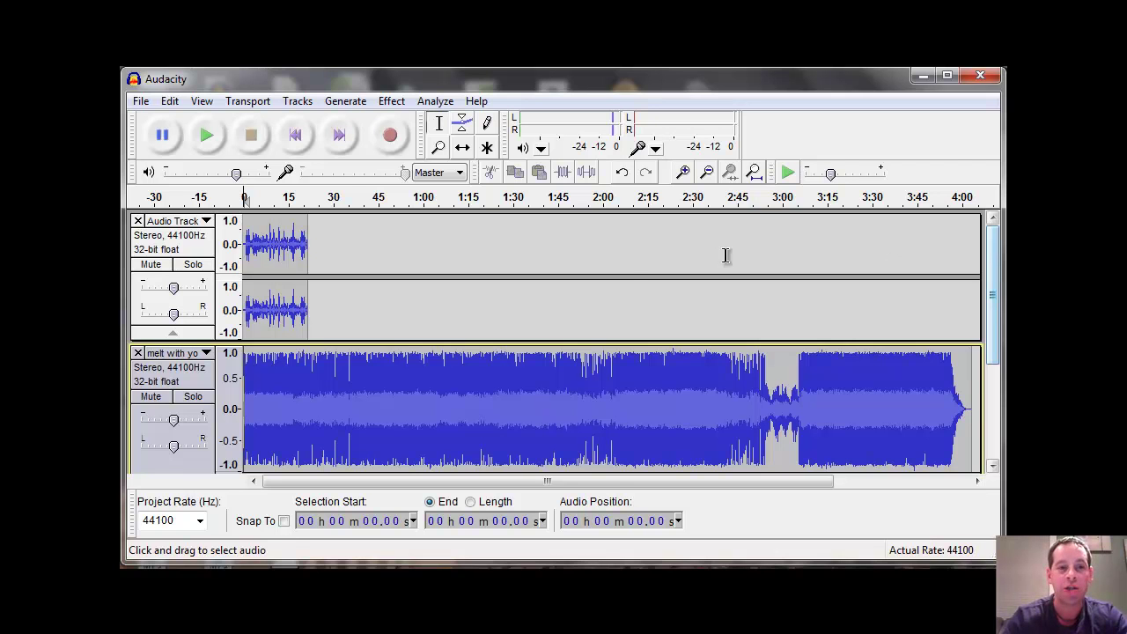
click(211, 146)
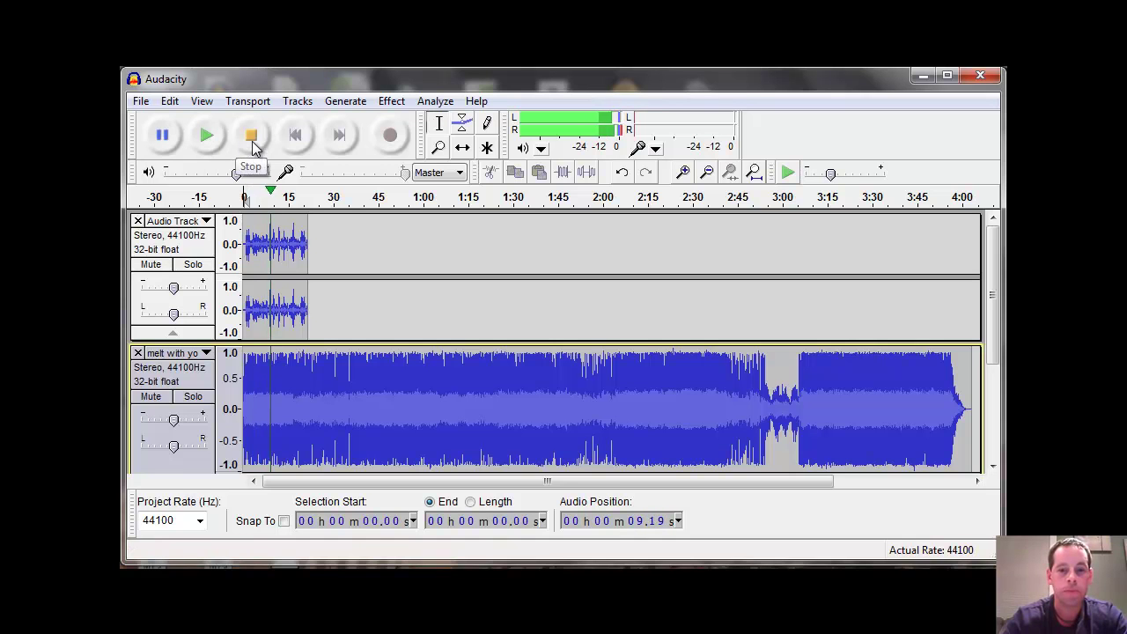
click(251, 144)
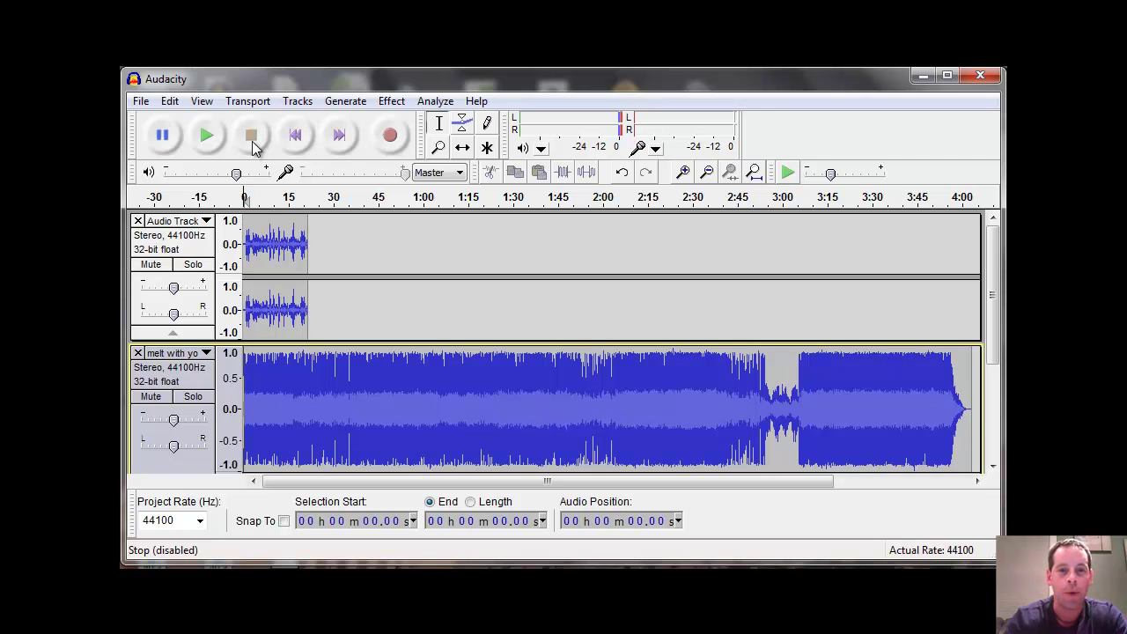
Step: Cut the song track's audio from about 1:12.5 through to its end
click(460, 364)
drag(460, 364, 914, 427)
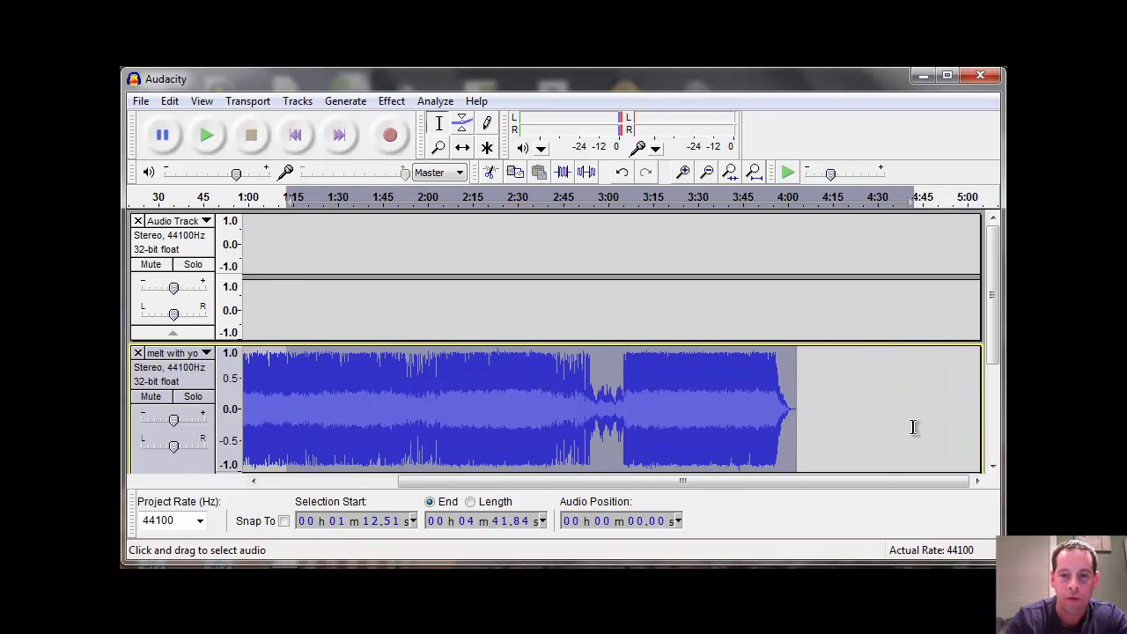
scroll(913, 428, down, 2)
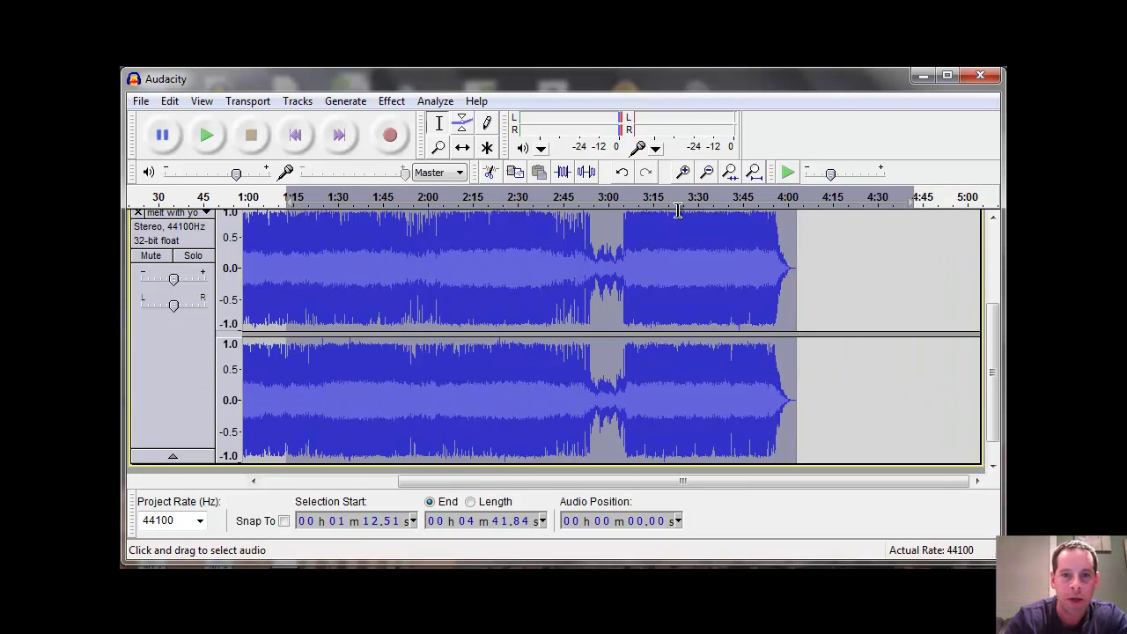
click(490, 172)
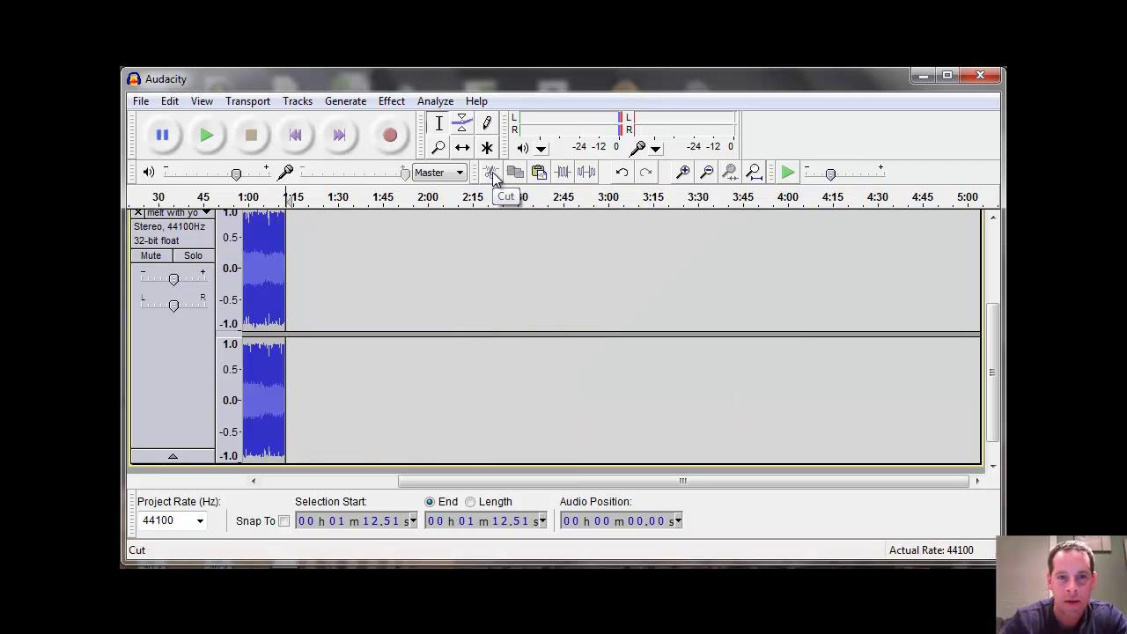
drag(986, 370, 996, 264)
drag(834, 481, 617, 478)
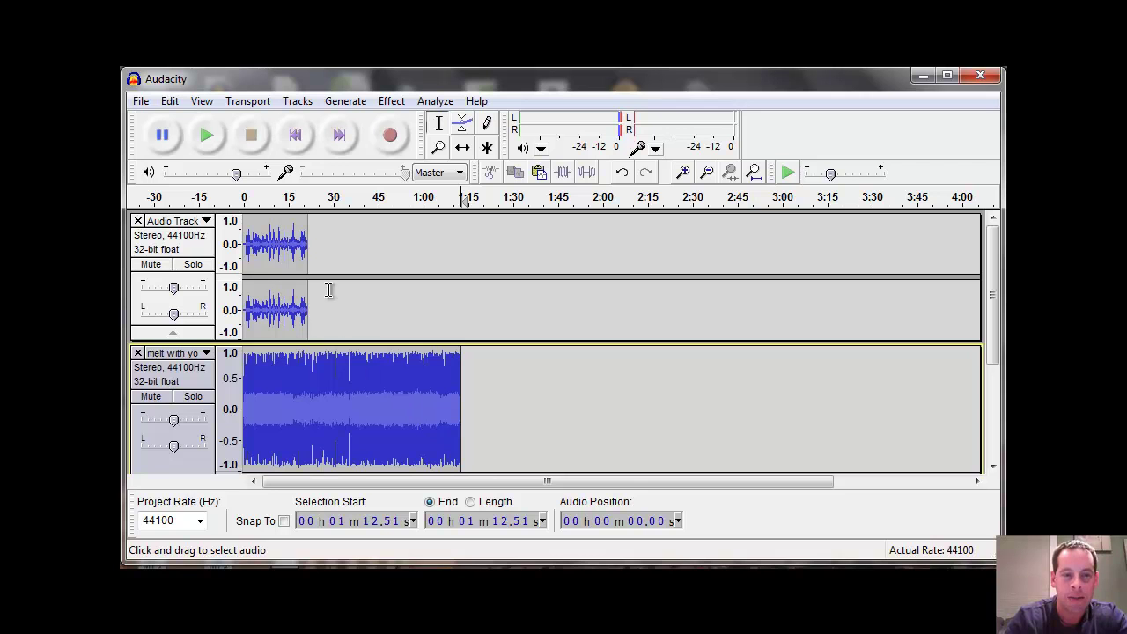
Step: Select the whole voice track, and the whole song track in its place
click(398, 379)
scroll(406, 381, down, 3)
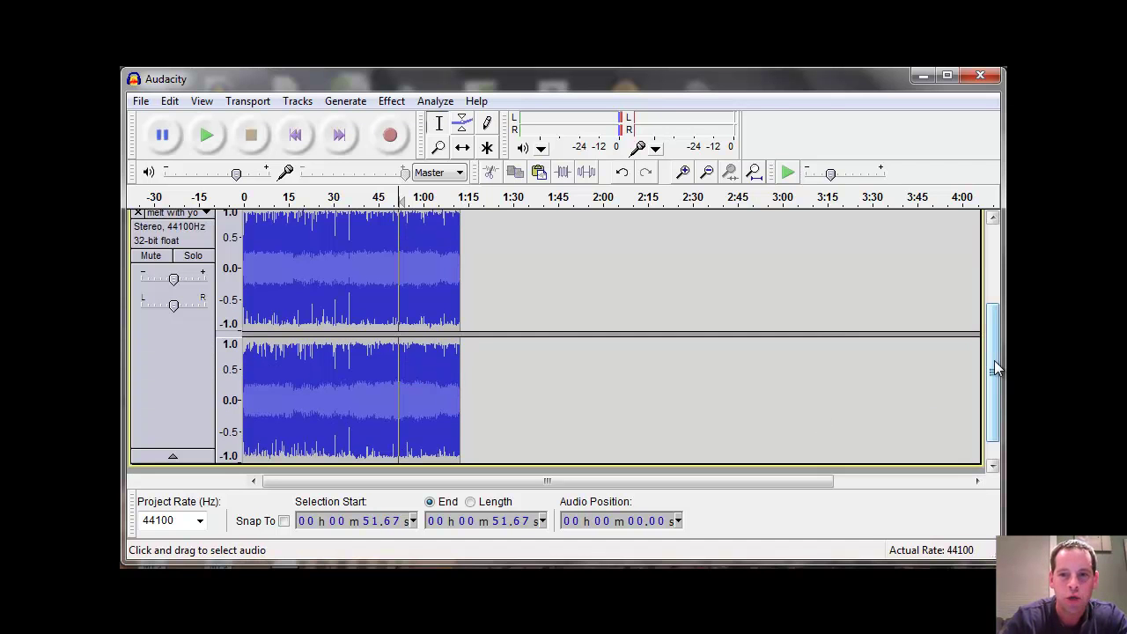
drag(994, 361, 993, 261)
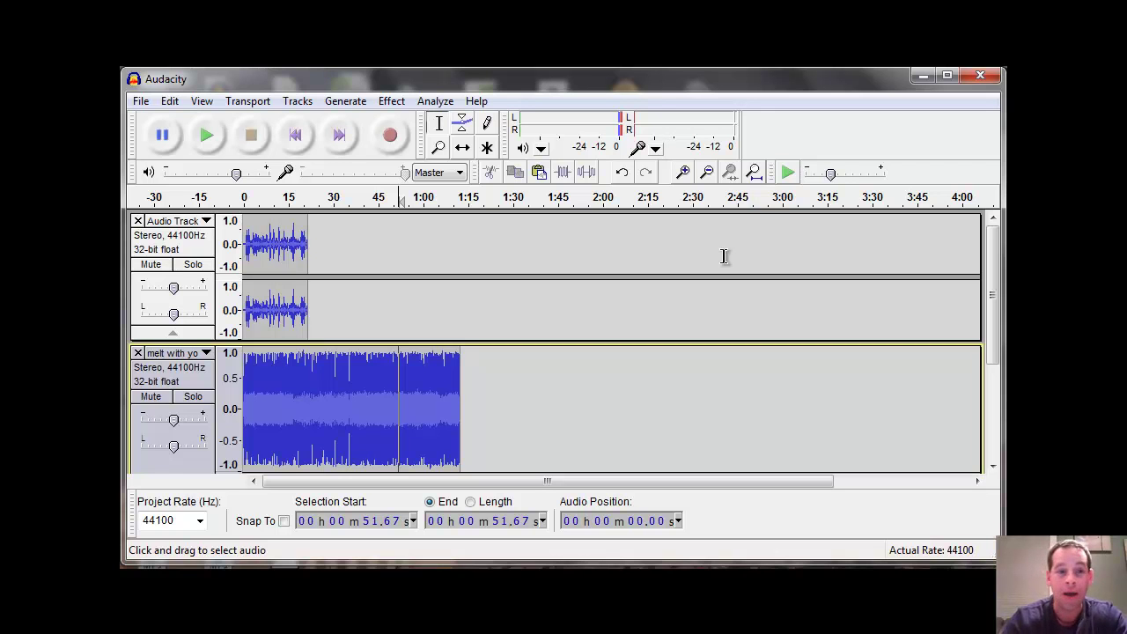
click(208, 256)
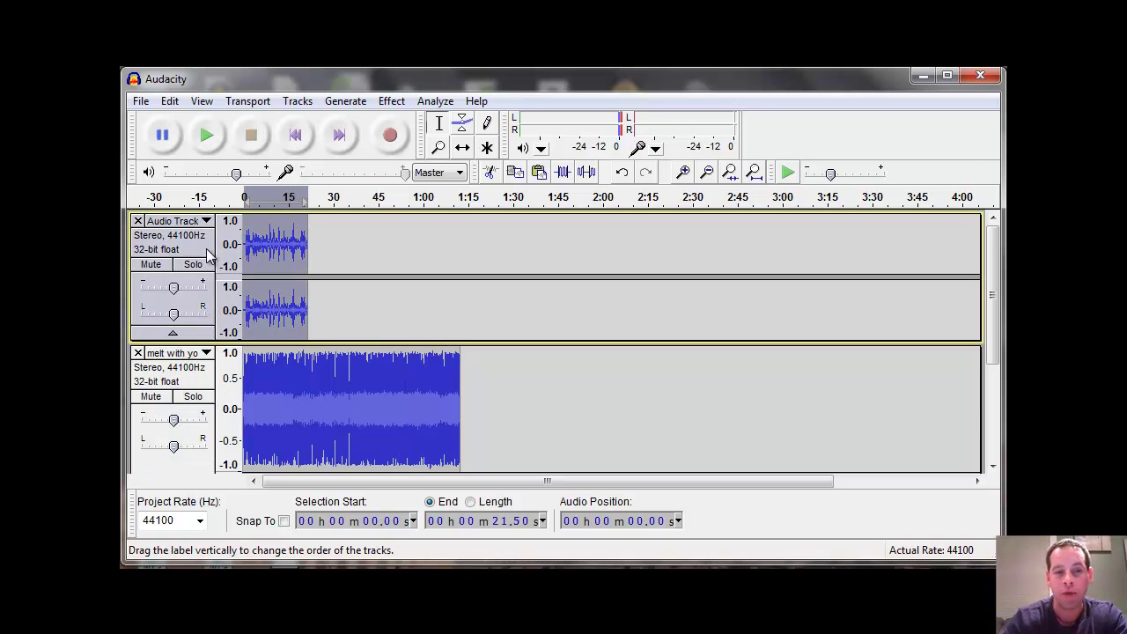
click(206, 390)
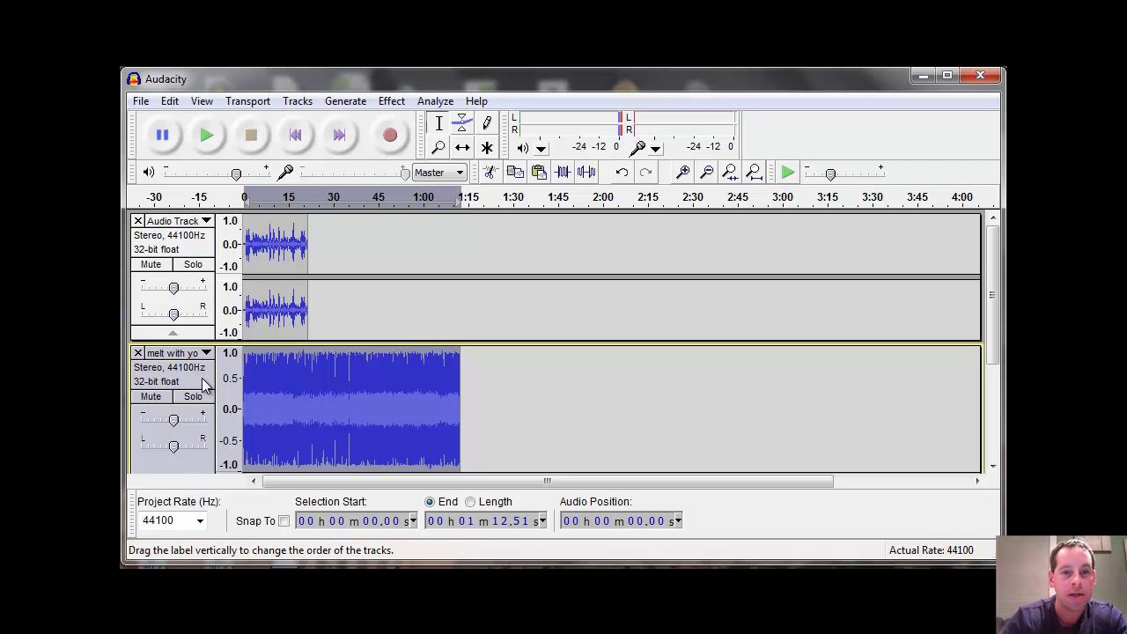
scroll(555, 343, down, 3)
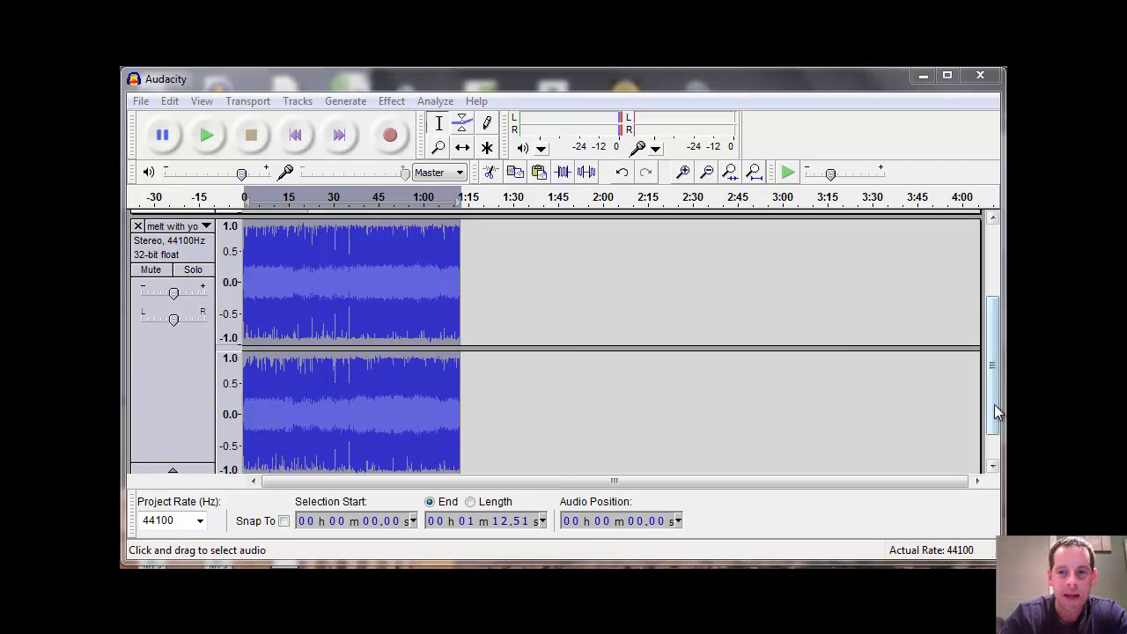
drag(993, 404, 994, 381)
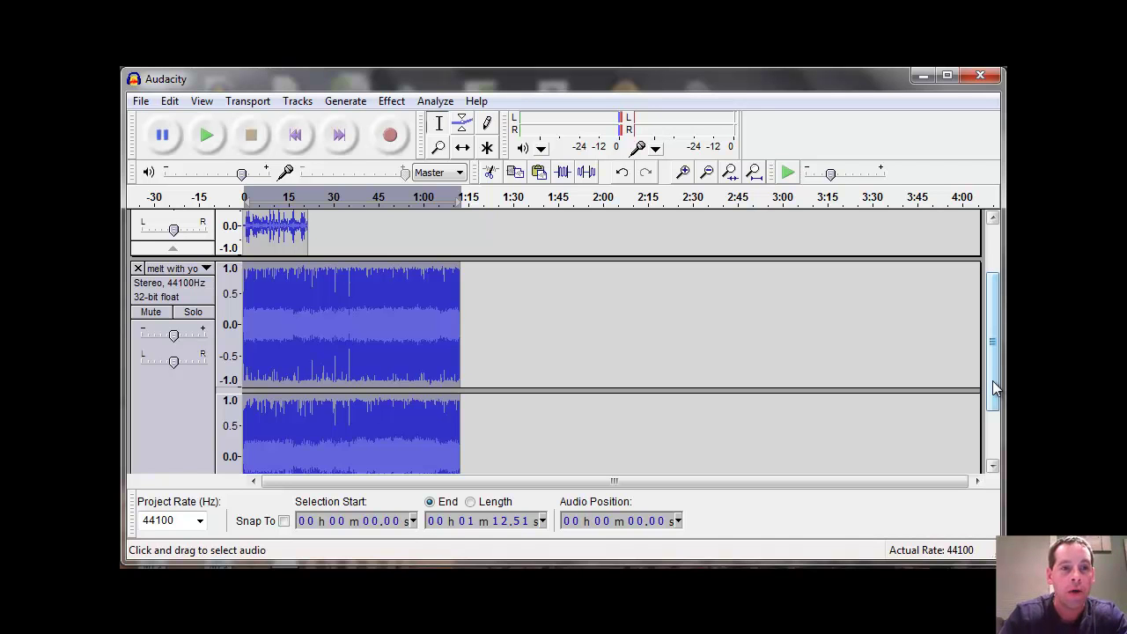
Step: Lower the gain of the melt with you-mstr track in the Mixer Board to well below the voice track's
click(170, 102)
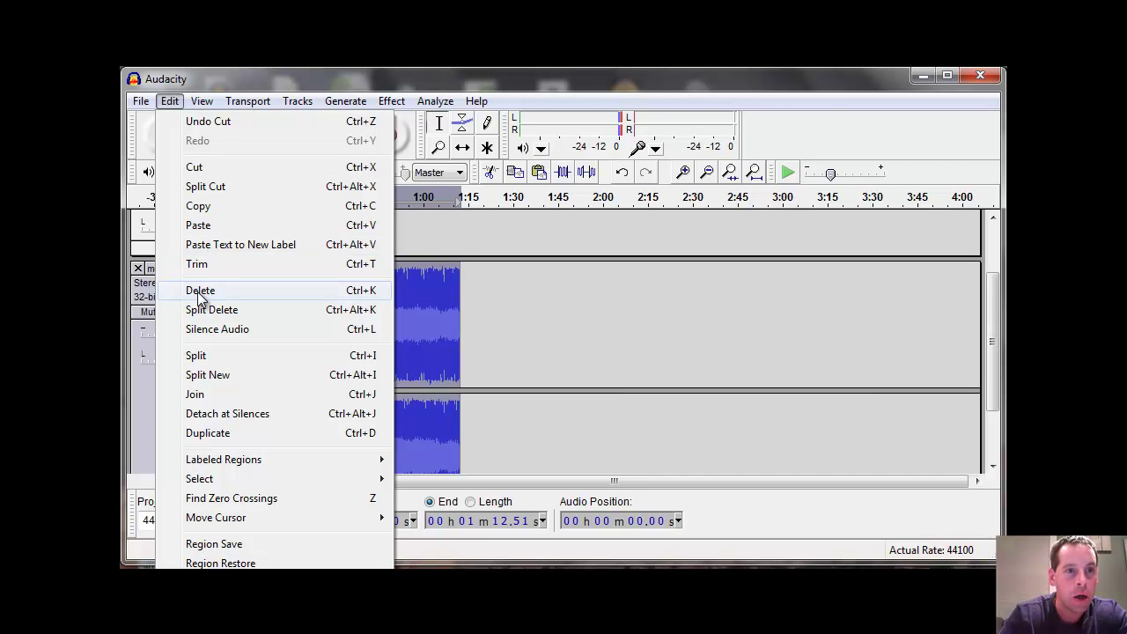
mouse_move(204, 102)
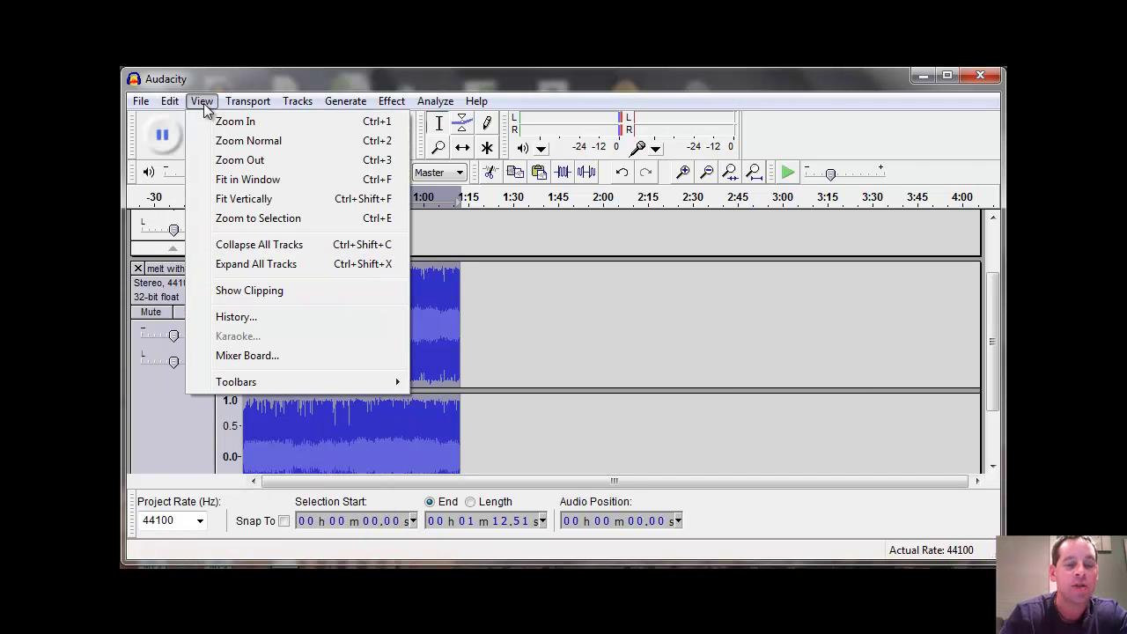
click(242, 356)
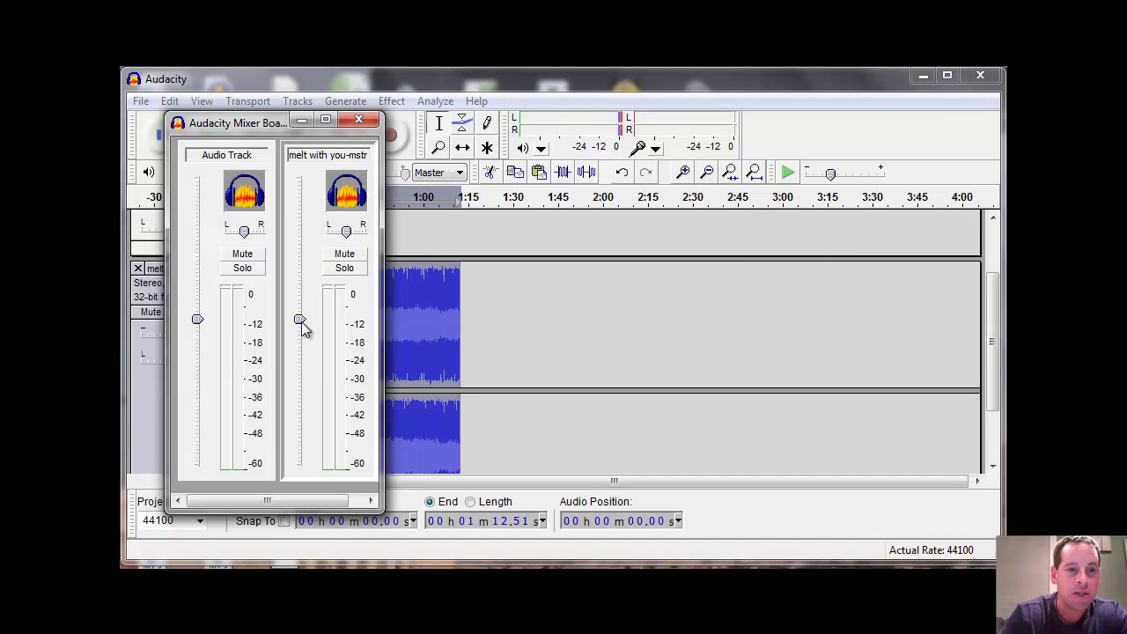
drag(301, 319, 300, 335)
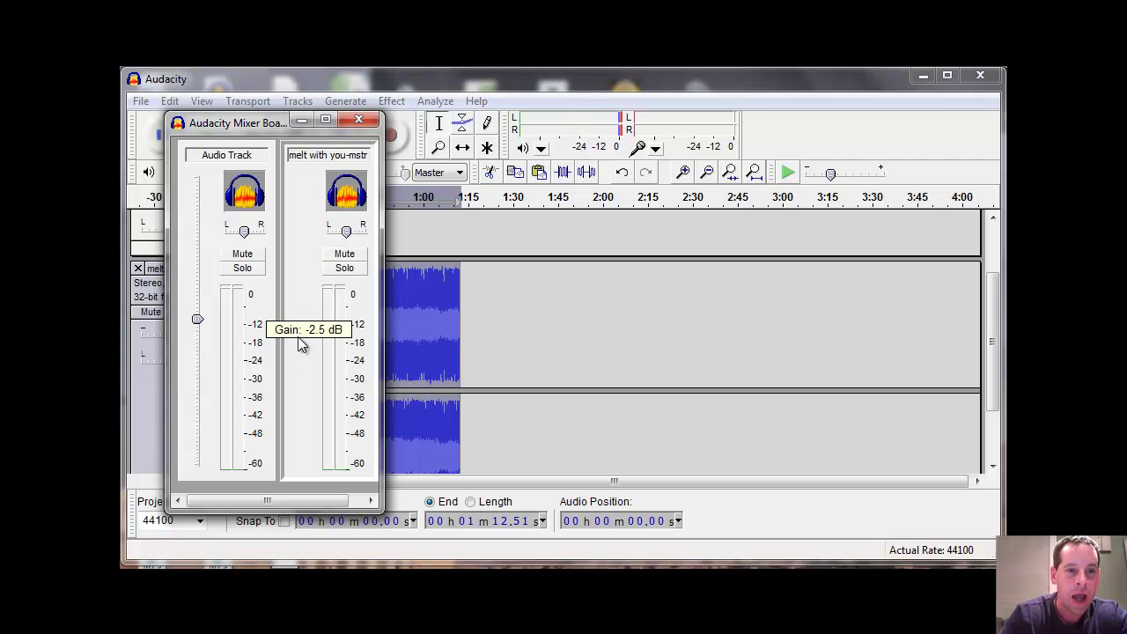
drag(297, 377, 297, 463)
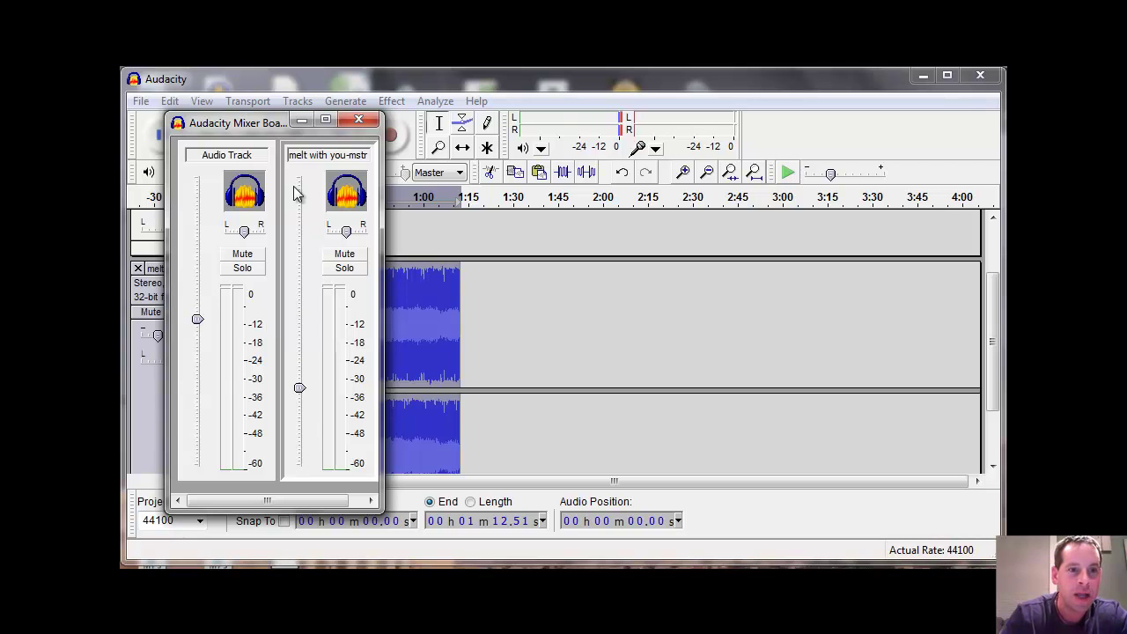
Step: Move the Mixer Board clear of the waveforms and play the adjusted mix from the start
drag(277, 128, 825, 192)
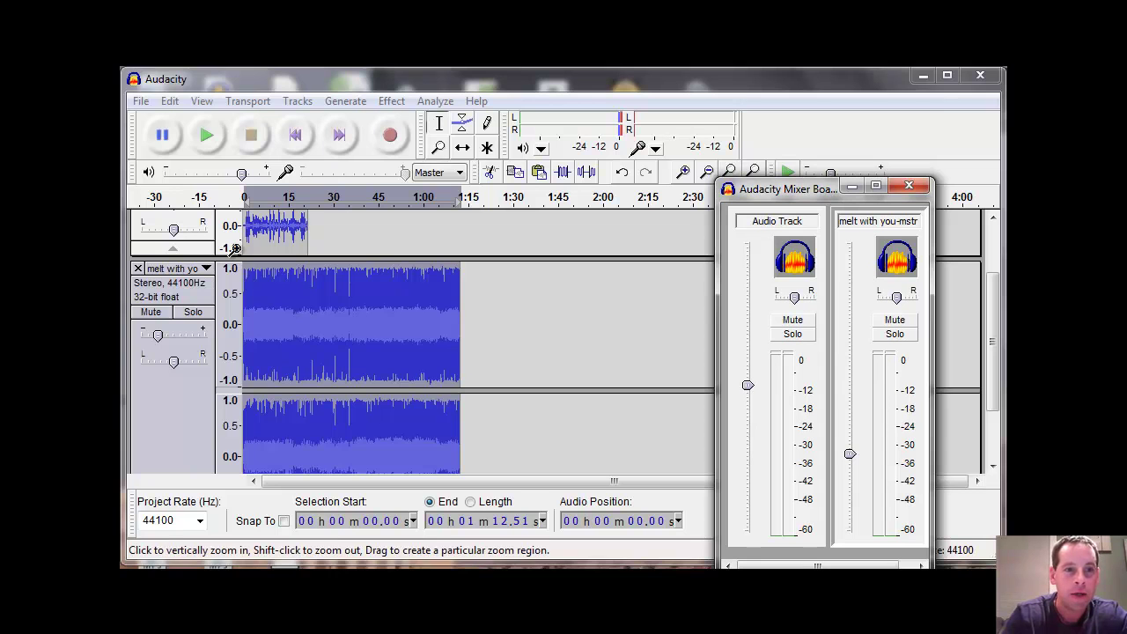
click(295, 135)
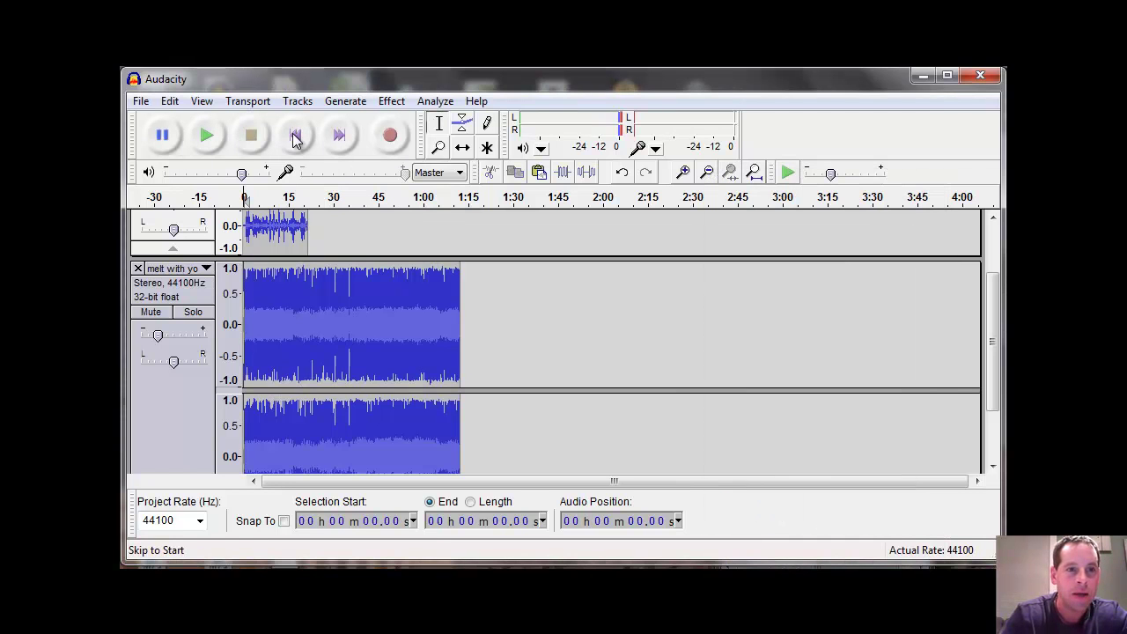
click(206, 137)
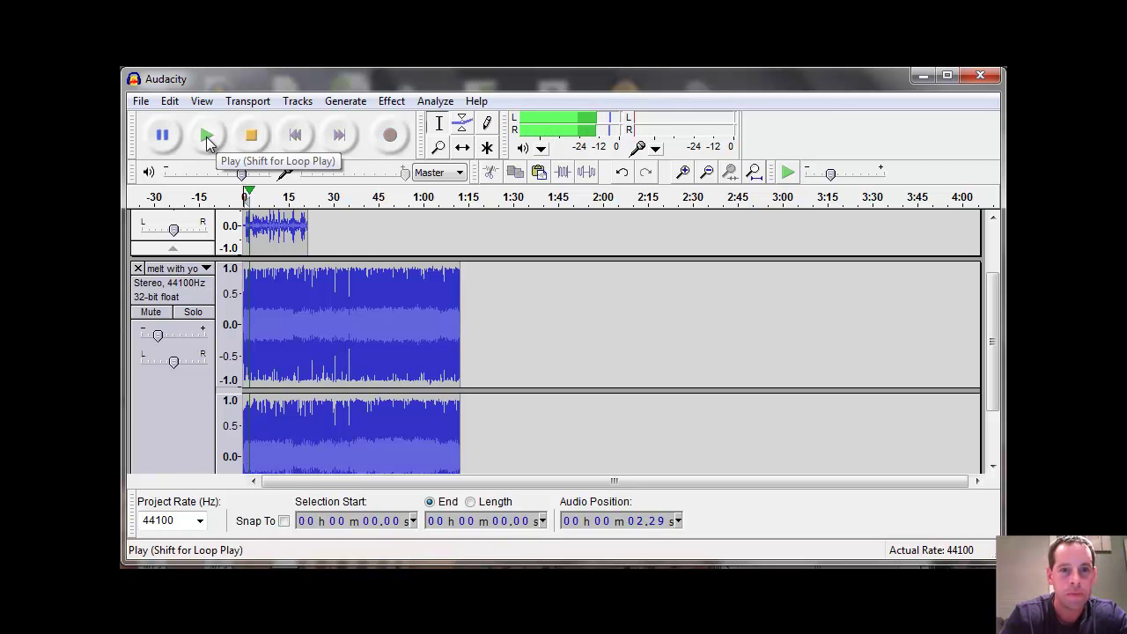
click(252, 139)
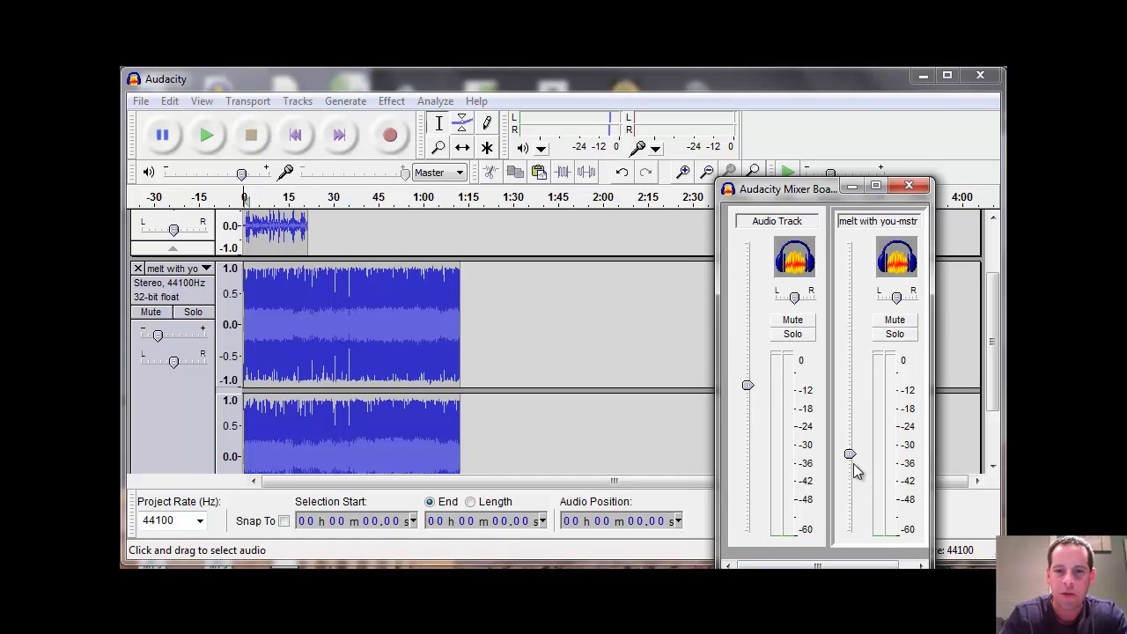
Step: Raise the melt with you-mstr track's gain in the Mixer Board to about -8.3 dB in two stages, playing the mix after each
drag(852, 455, 848, 422)
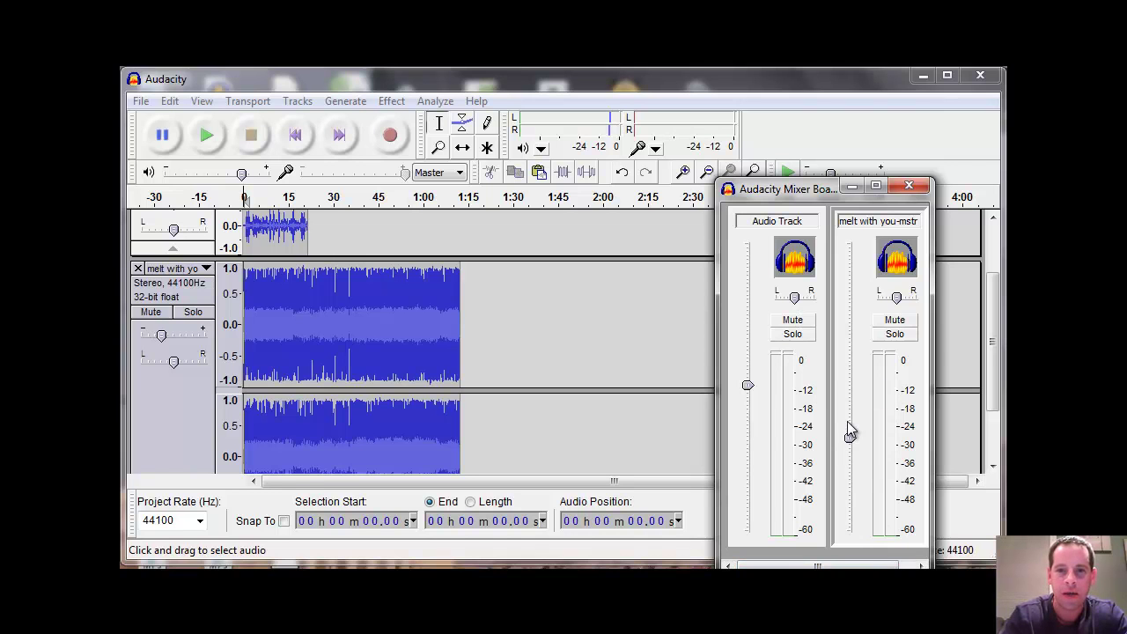
click(211, 146)
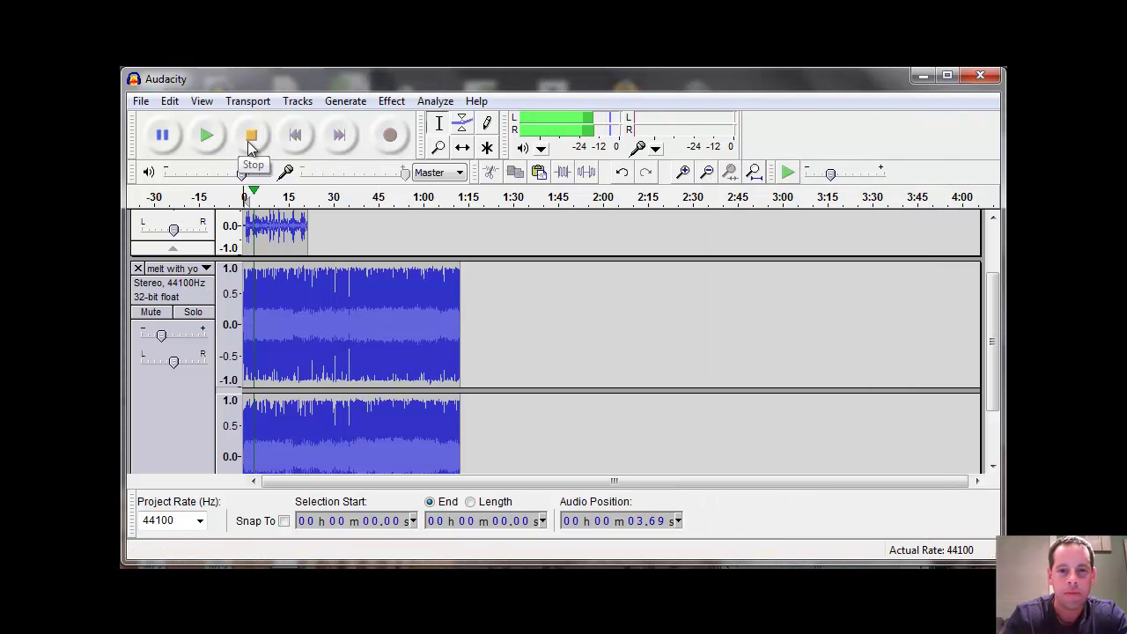
click(251, 141)
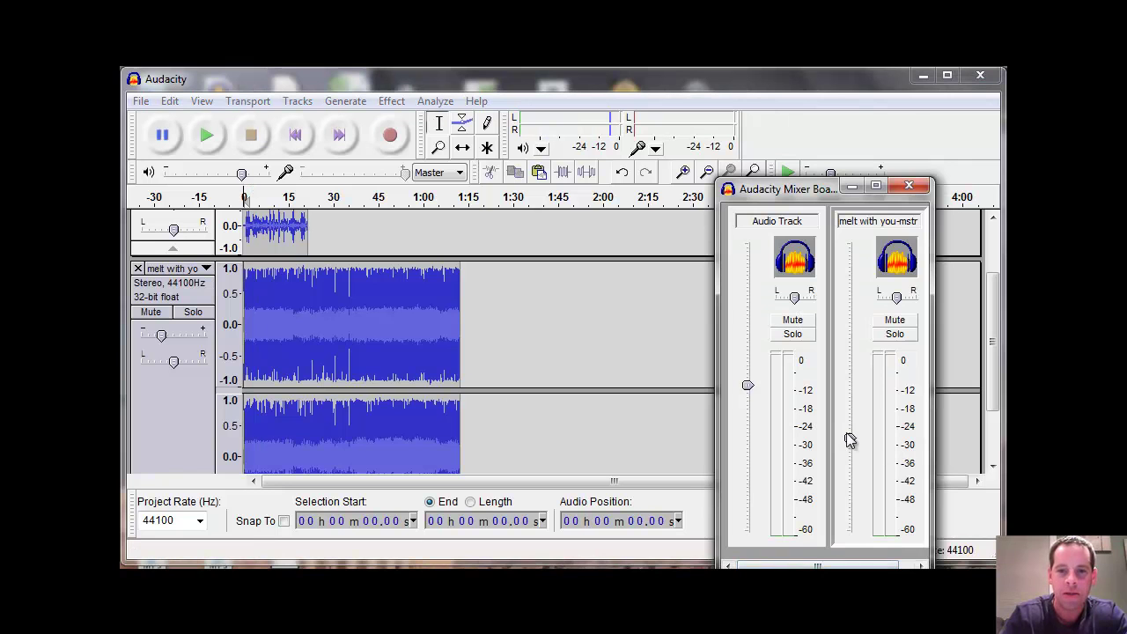
drag(848, 440, 844, 413)
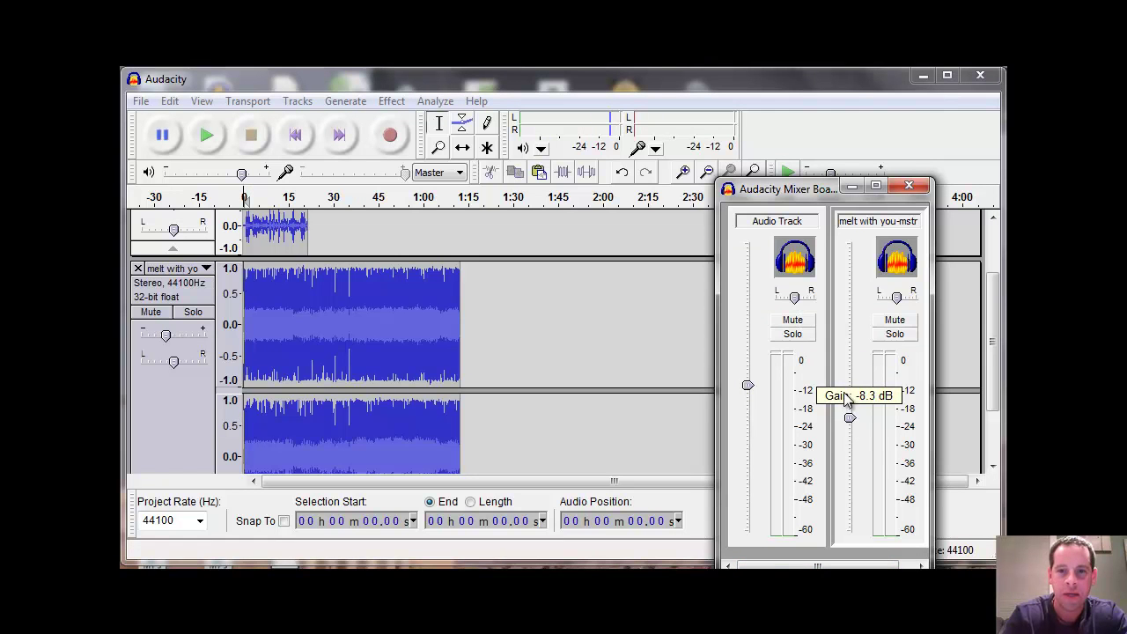
click(208, 139)
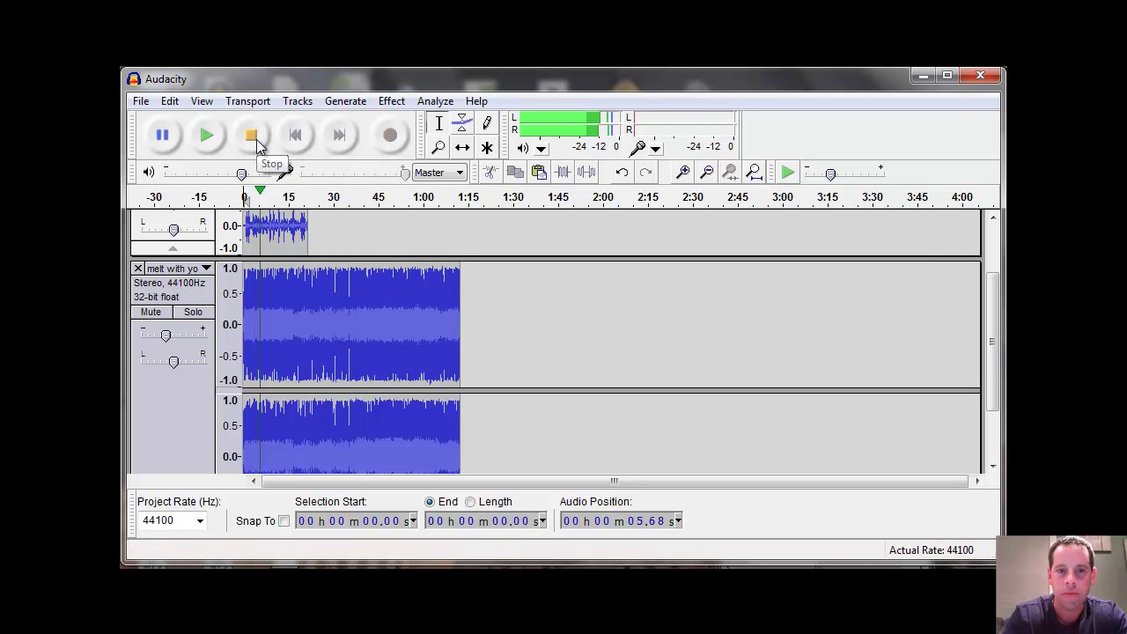
click(251, 135)
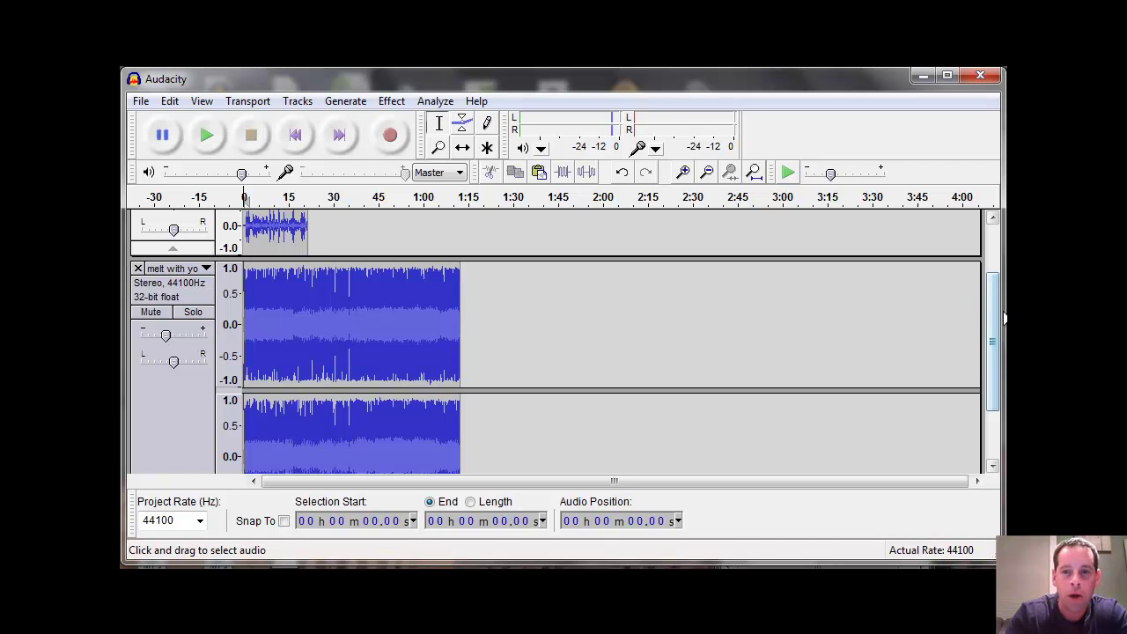
Step: Apply a Fade In to about the first 19 seconds of the song track
drag(991, 311, 988, 335)
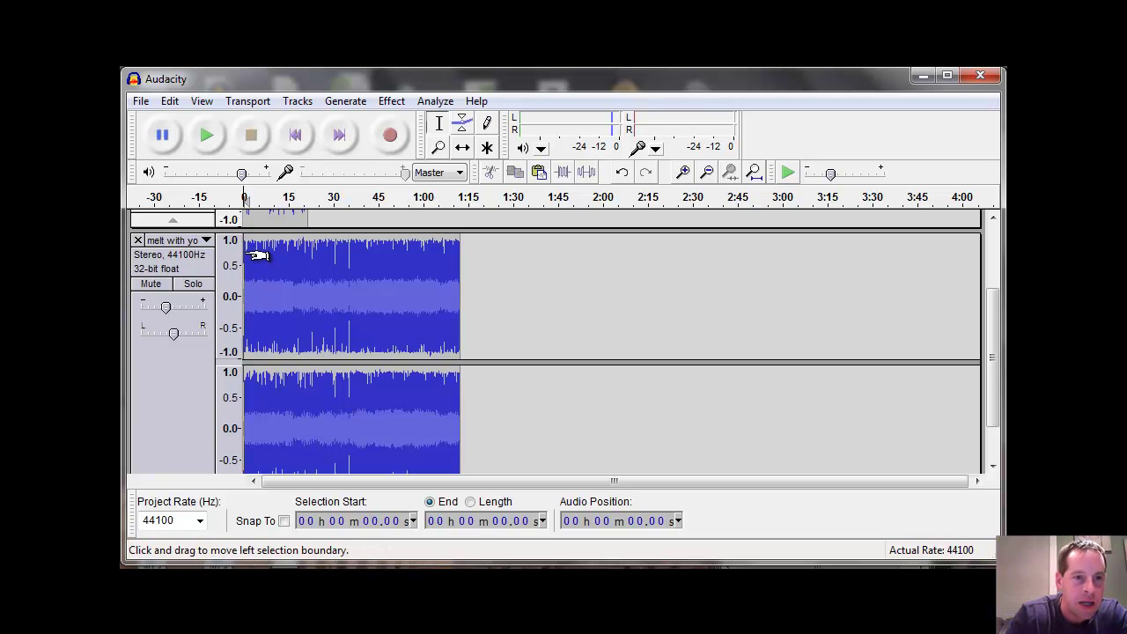
drag(252, 253, 301, 266)
scroll(278, 272, down, 1)
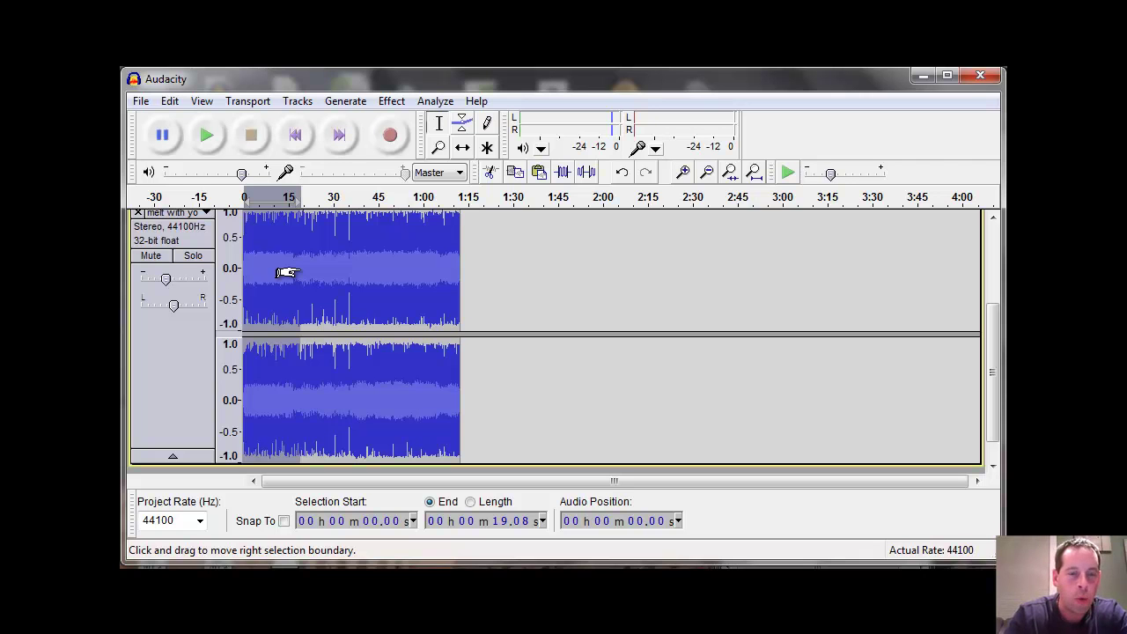
click(392, 101)
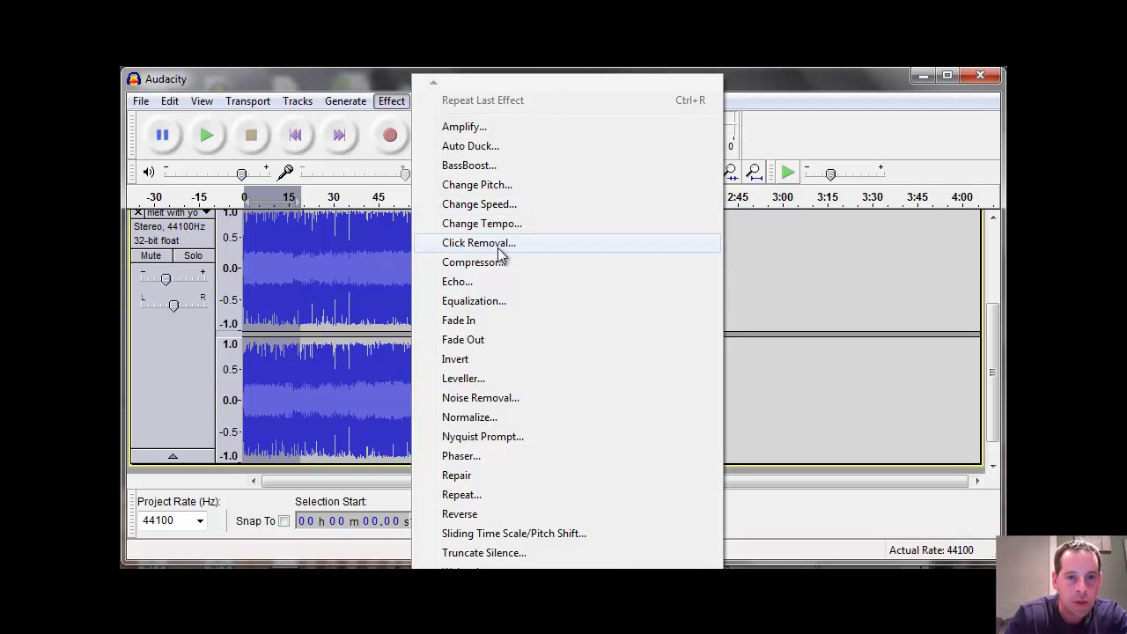
click(480, 321)
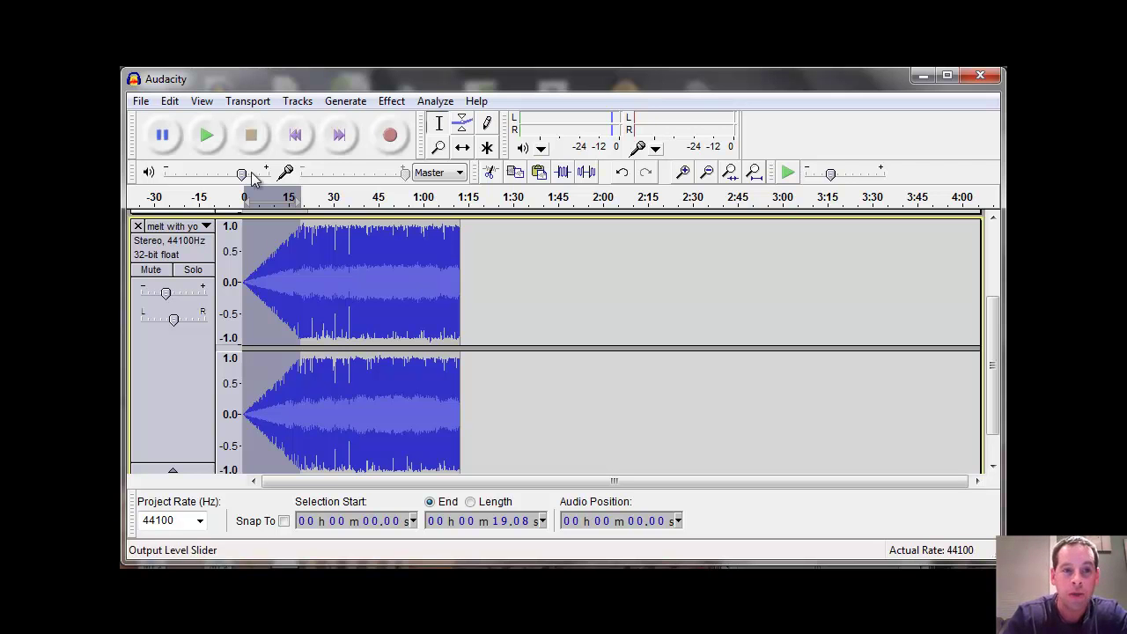
Step: Play the mix from the start through most of the song's fade-in, and stop playback
click(295, 135)
click(208, 137)
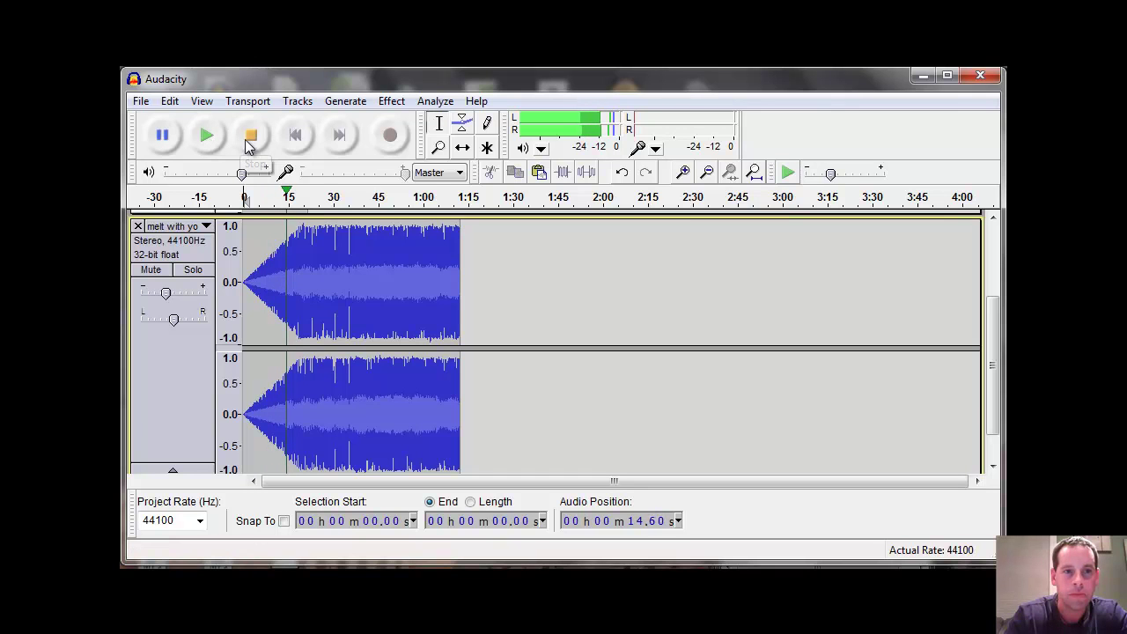
click(251, 141)
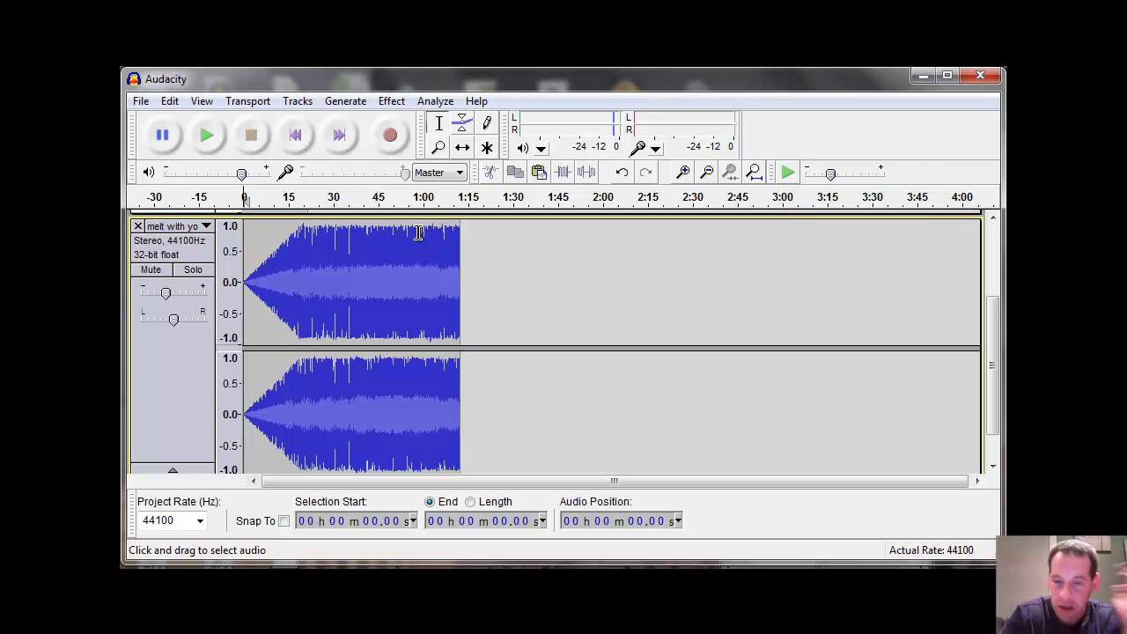
Step: Apply a Fade Out to the song track from about 0:58.4 to its end, and play the ending from about 0:57
drag(420, 233, 466, 262)
scroll(466, 261, down, 1)
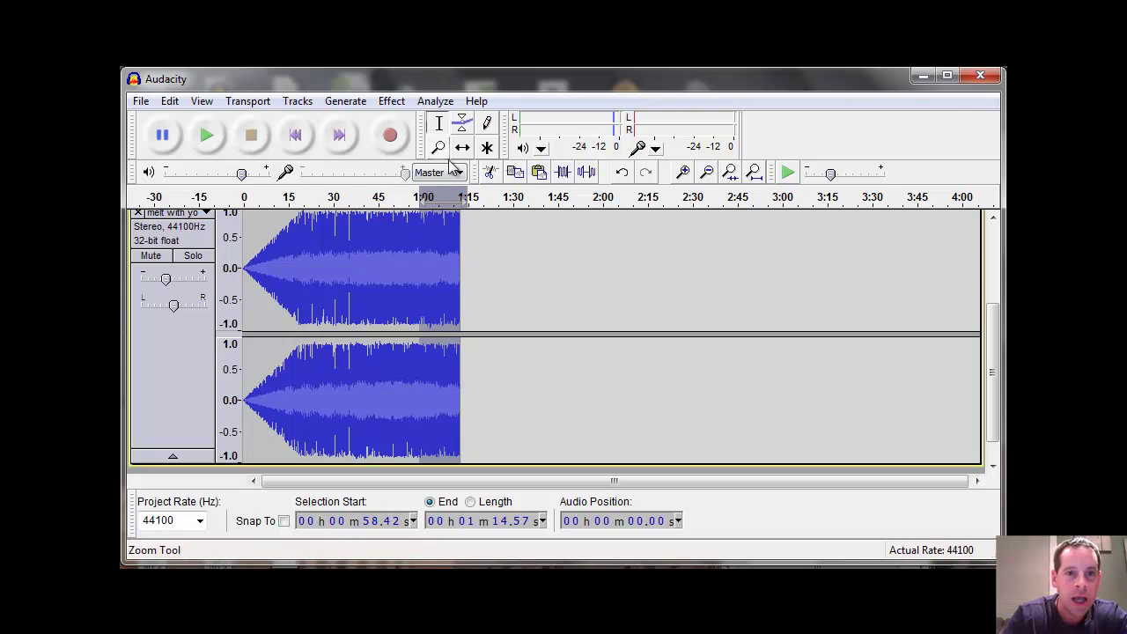
click(403, 103)
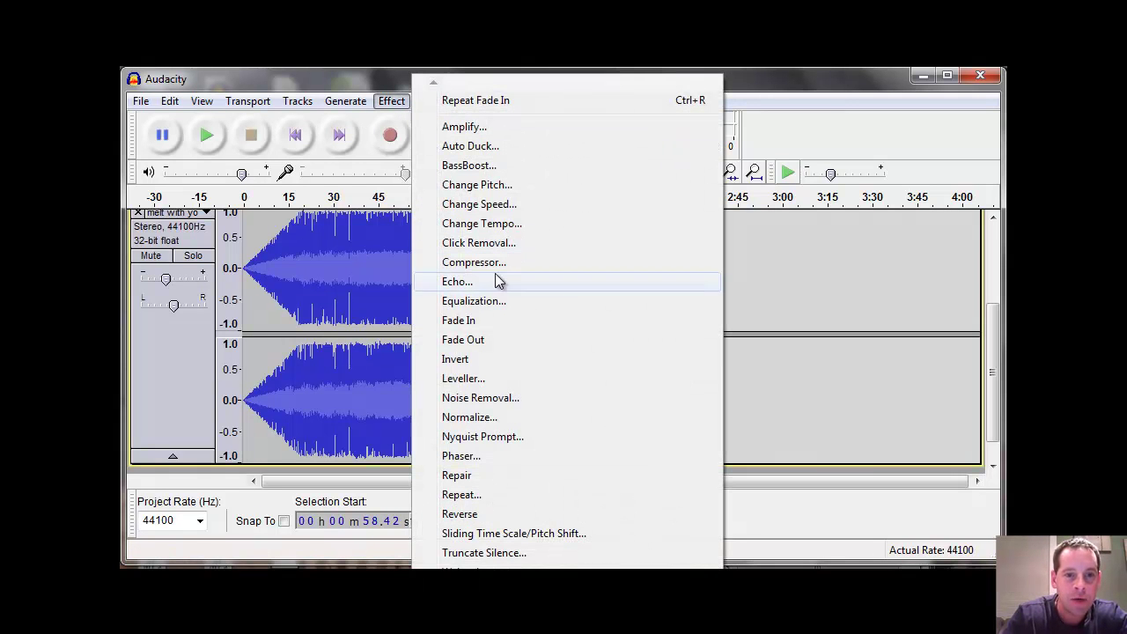
click(487, 339)
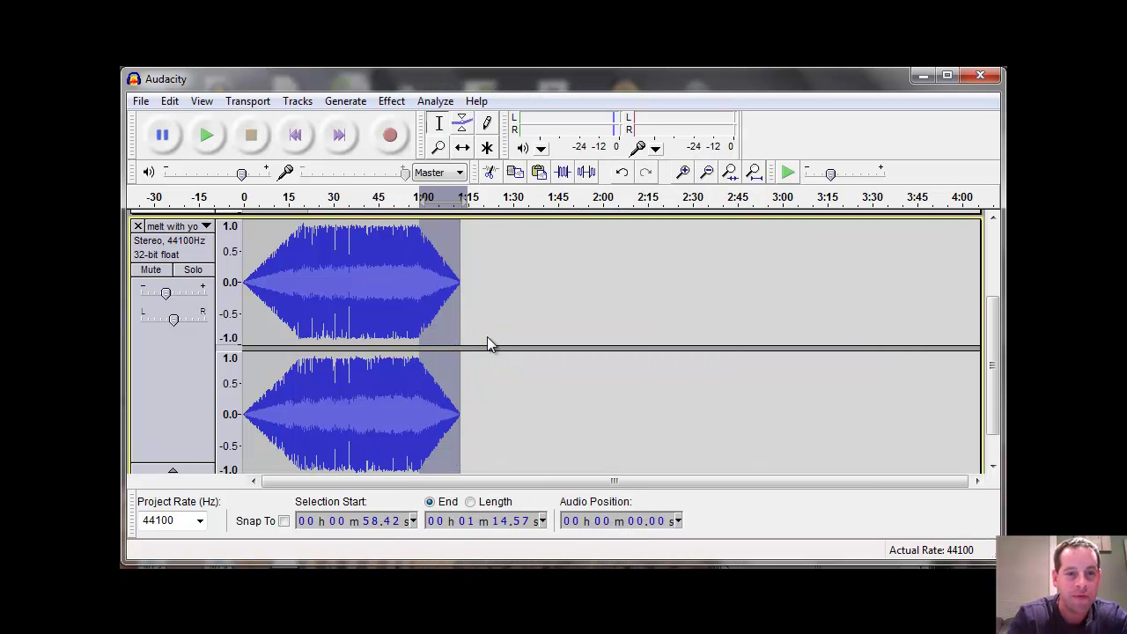
click(416, 232)
click(210, 138)
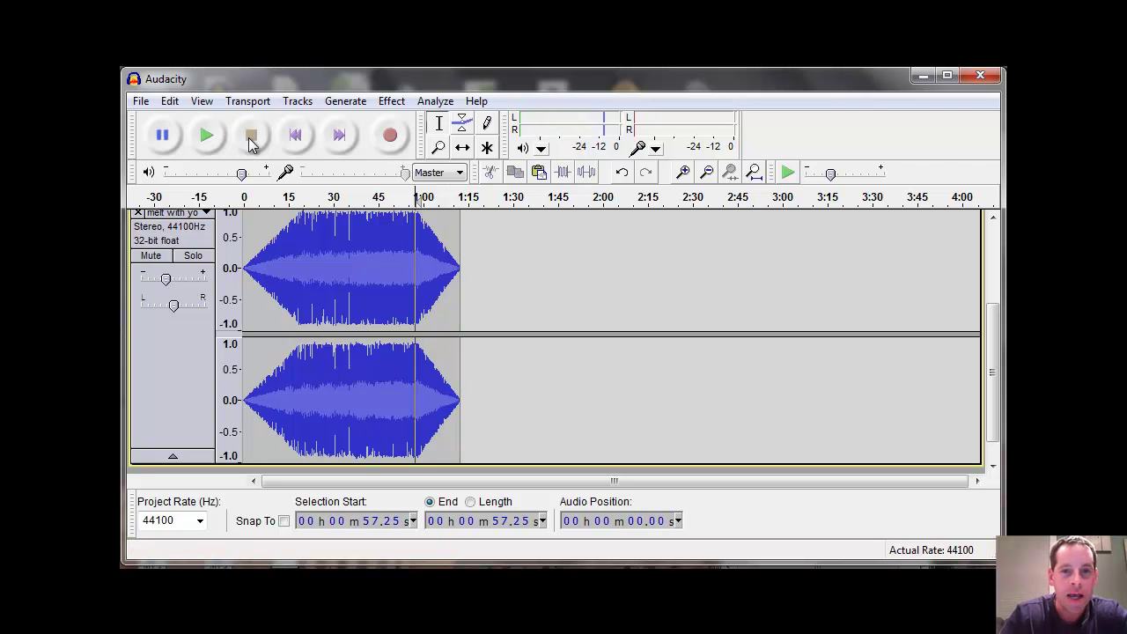
Step: Select the whole voice track and look over the available options for aligning tracks
drag(989, 364, 988, 288)
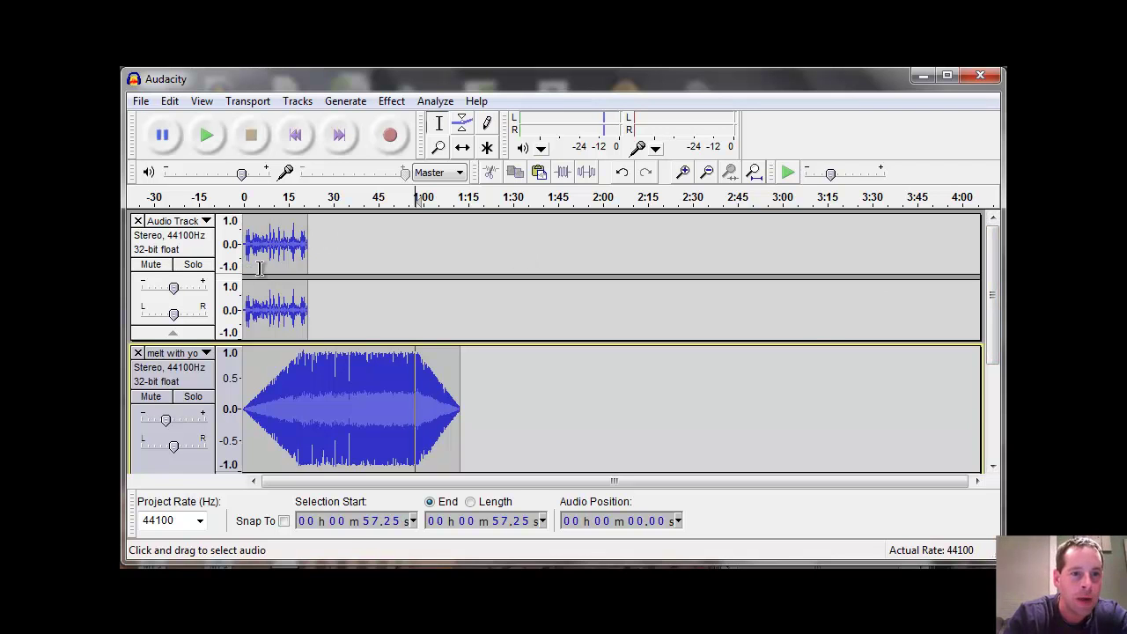
click(207, 256)
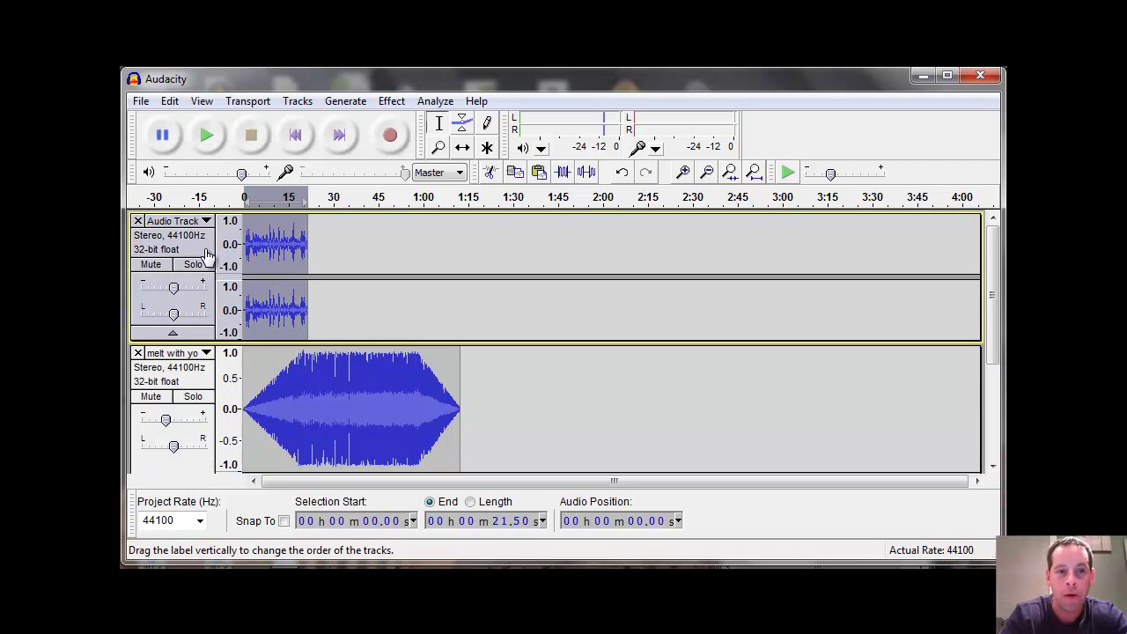
click(169, 102)
mouse_move(199, 103)
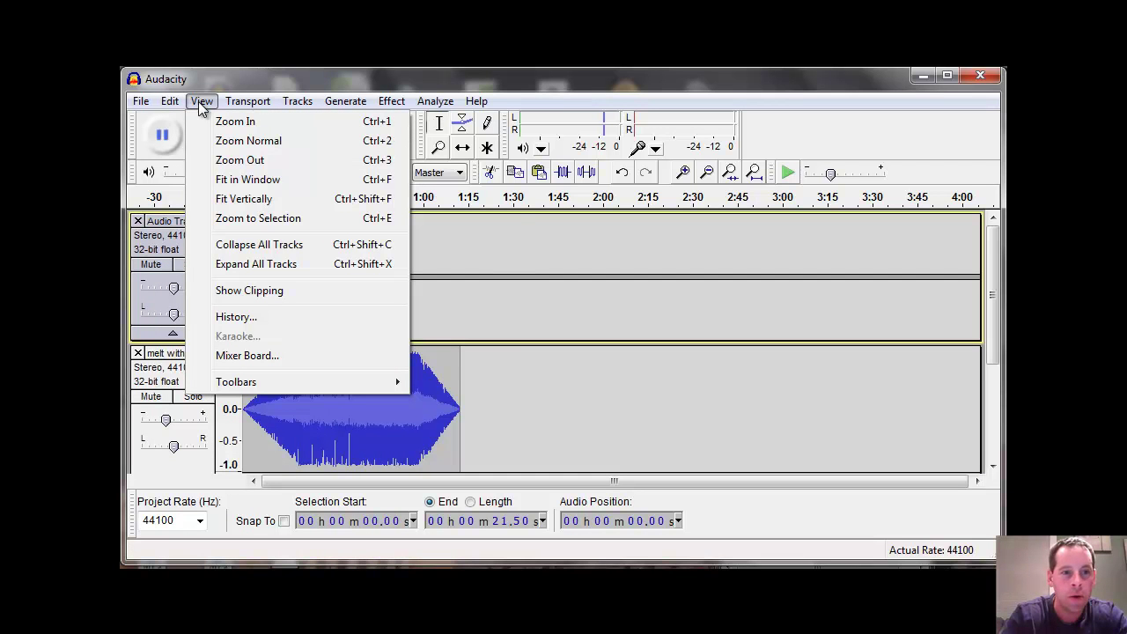
mouse_move(233, 106)
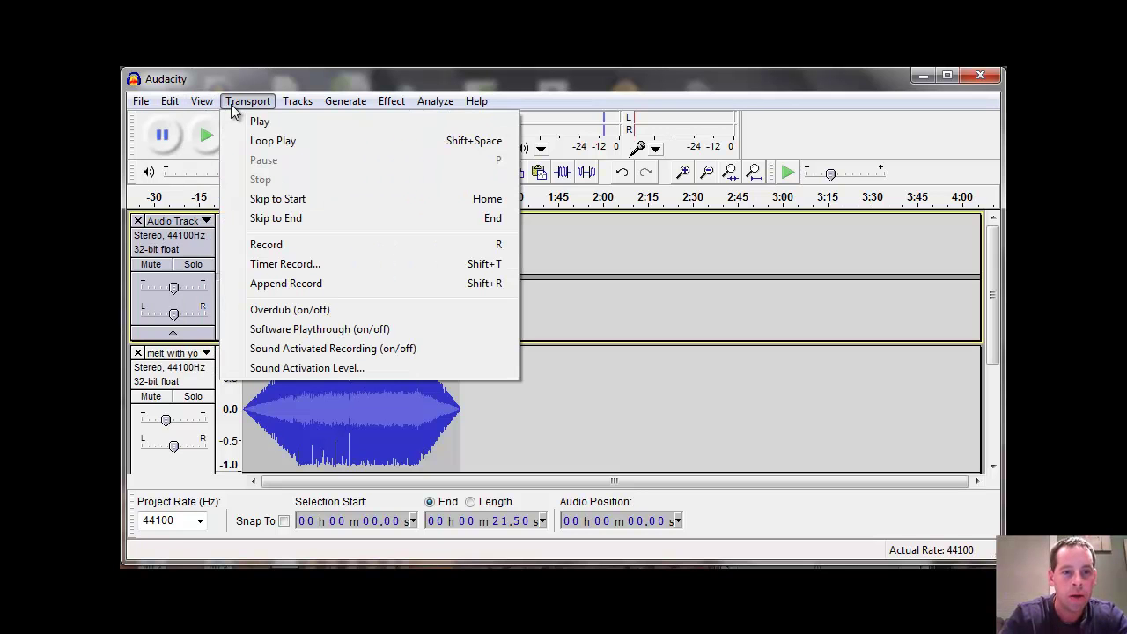
mouse_move(296, 104)
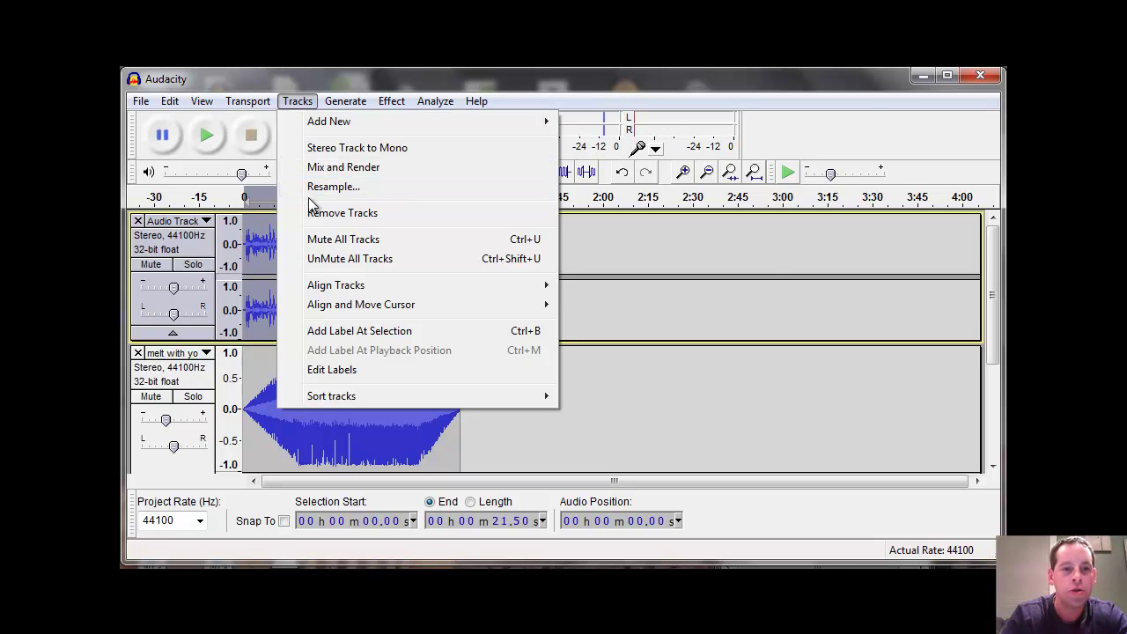
mouse_move(320, 288)
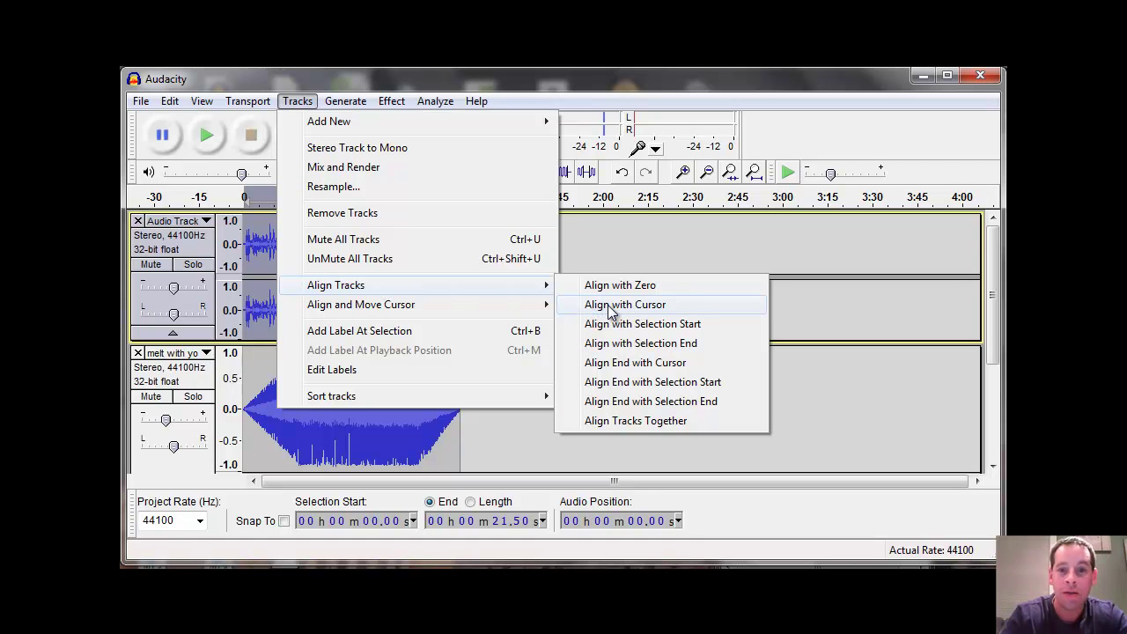
click(611, 78)
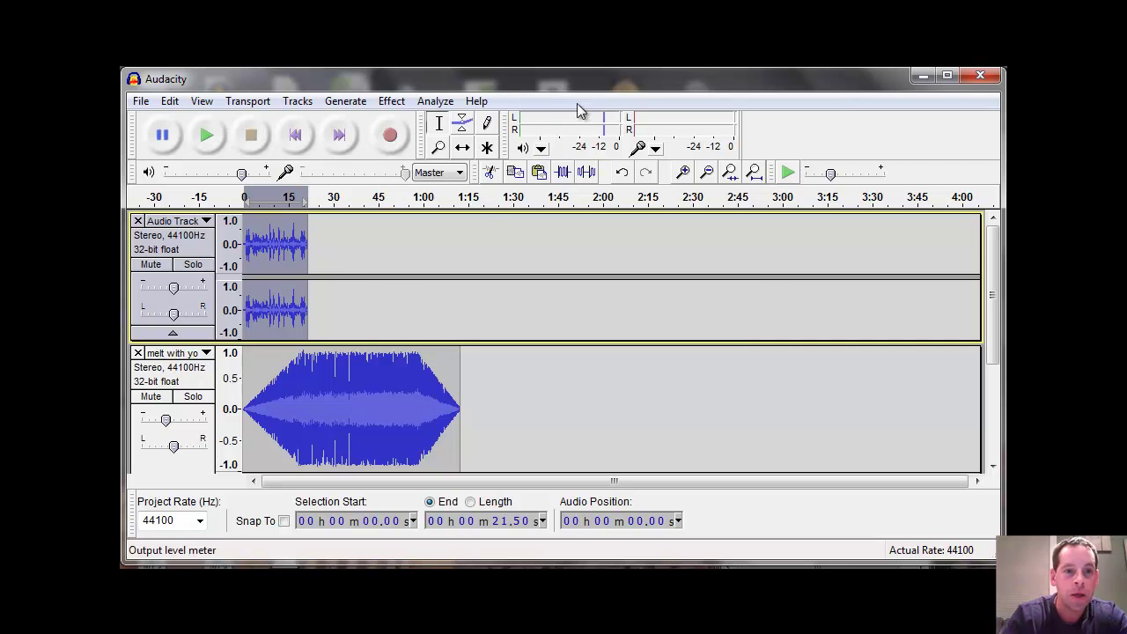
Step: Place the cursor at about 22.9 seconds and align the start of the voice track with it
click(313, 323)
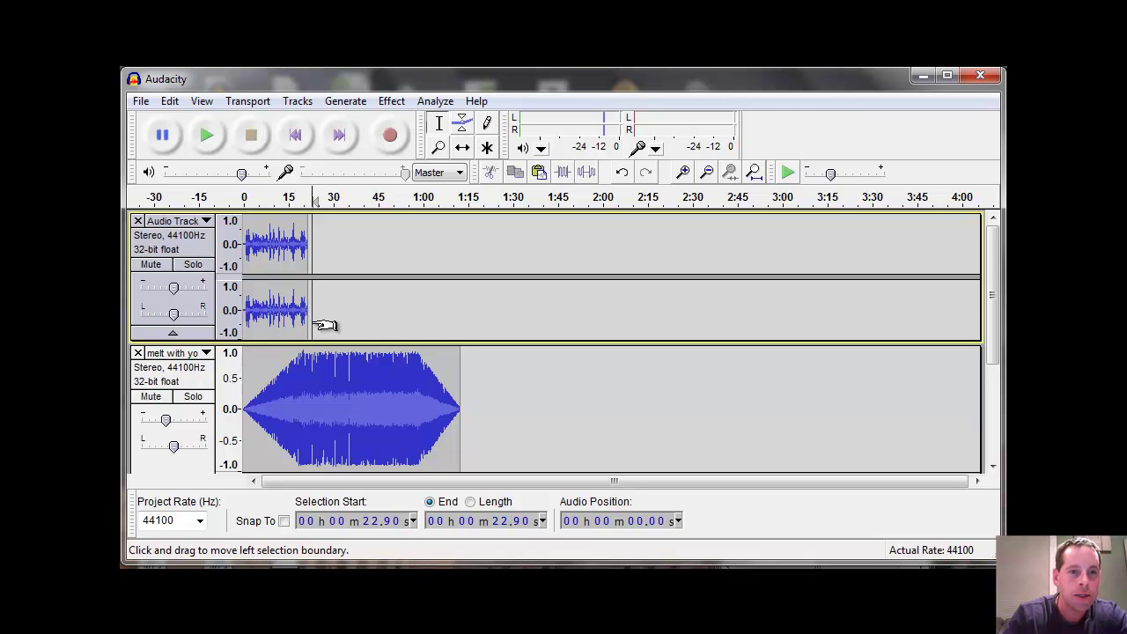
click(297, 101)
mouse_move(376, 285)
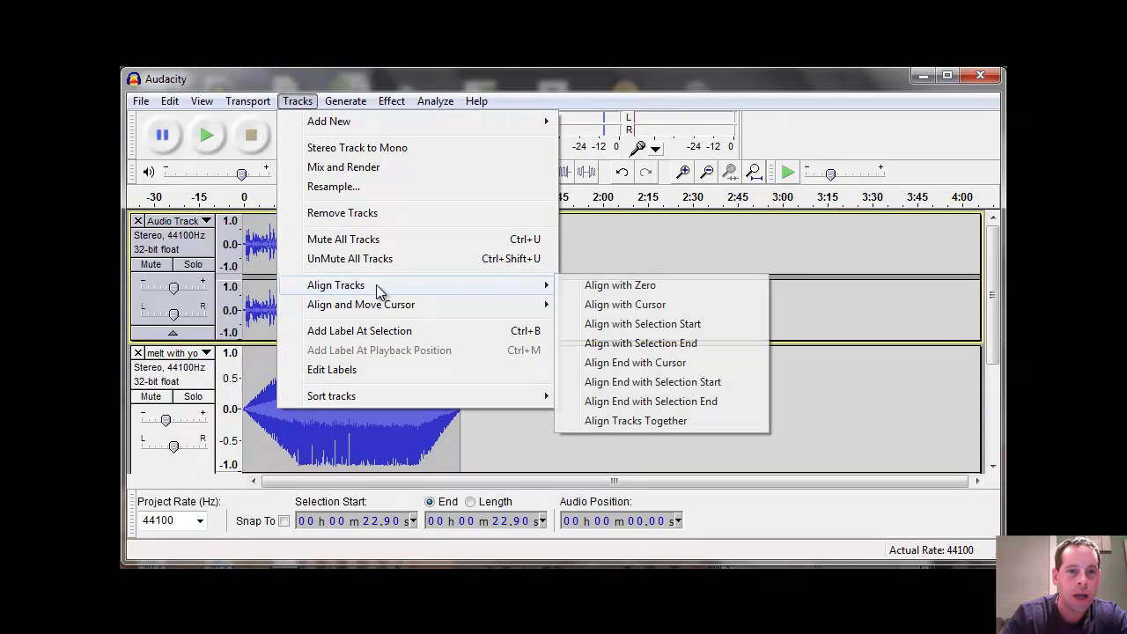
click(607, 304)
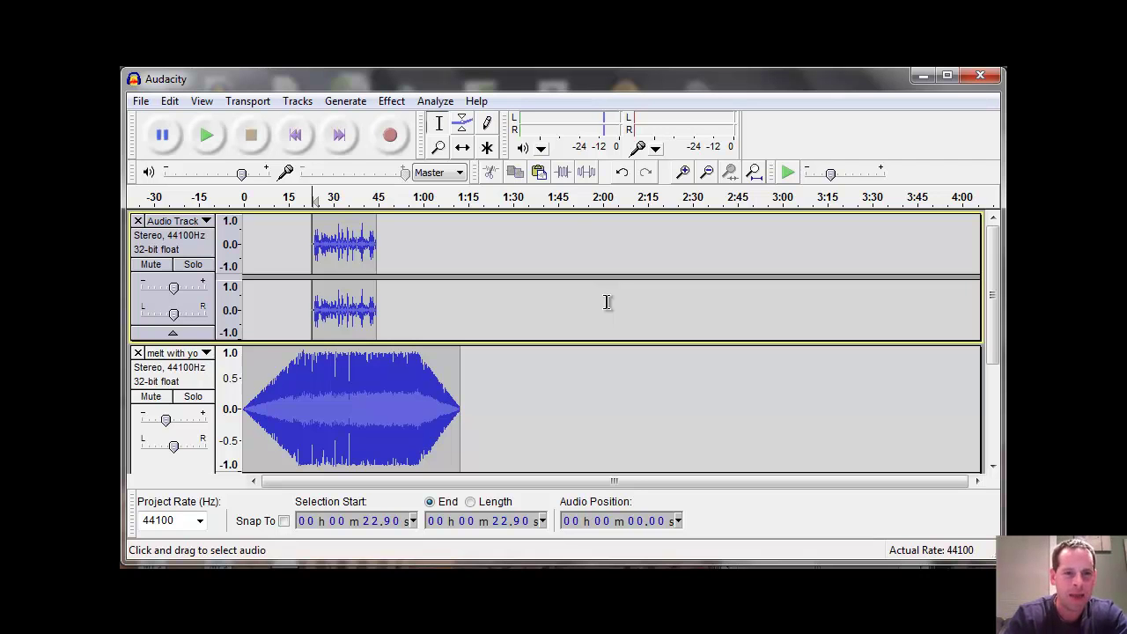
Step: Place the cursor at about 28.8 seconds and align the start of the voice track with it
click(330, 280)
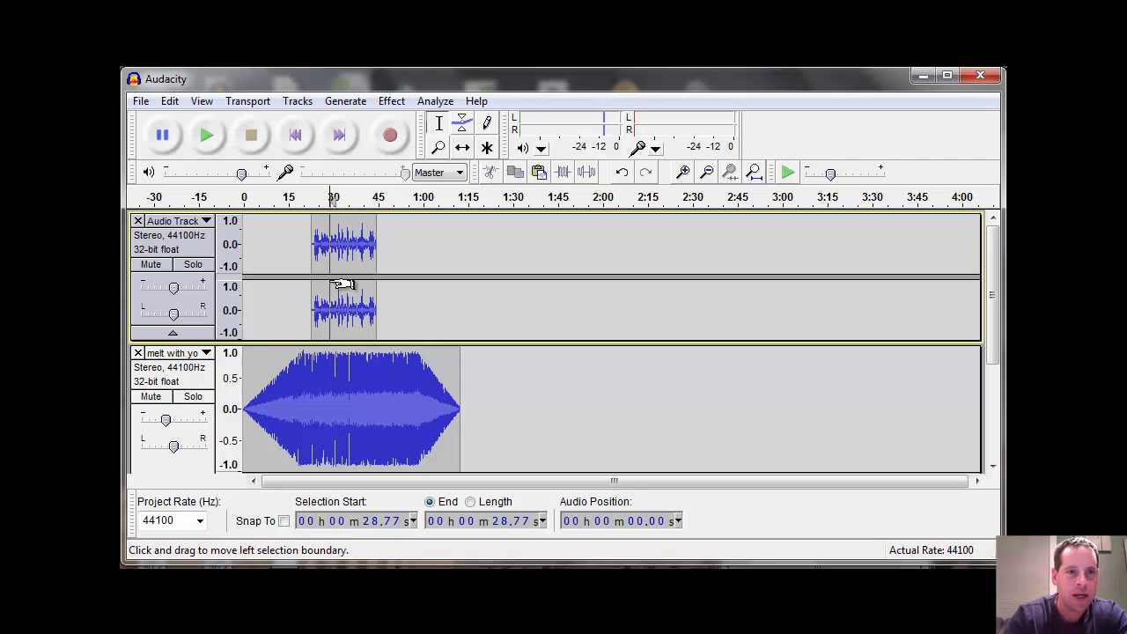
click(297, 101)
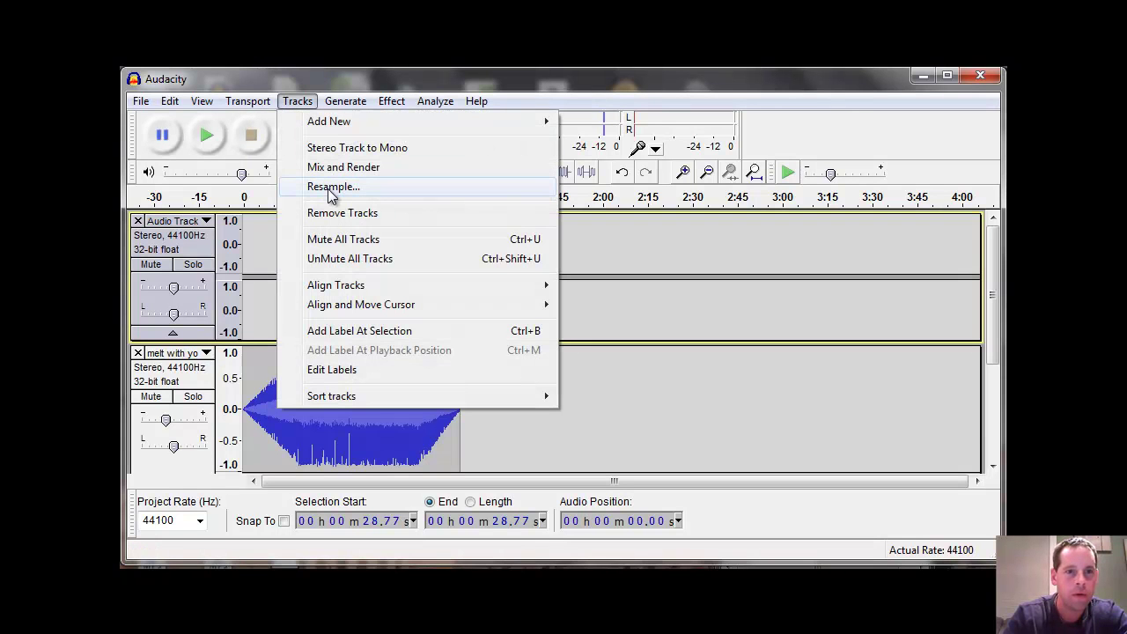
mouse_move(353, 288)
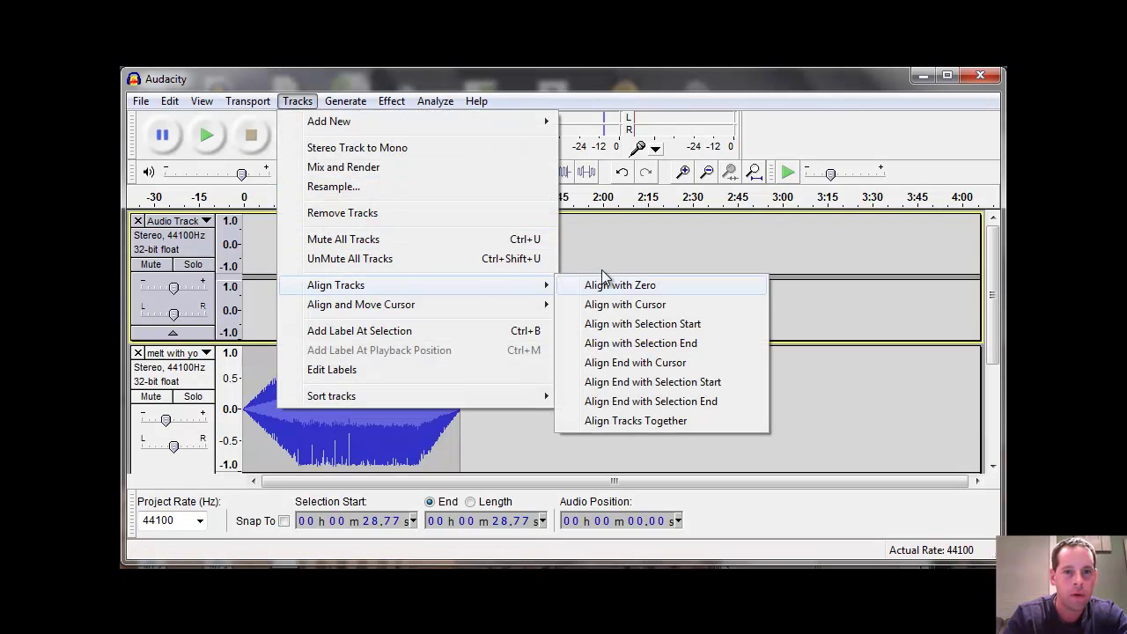
click(624, 304)
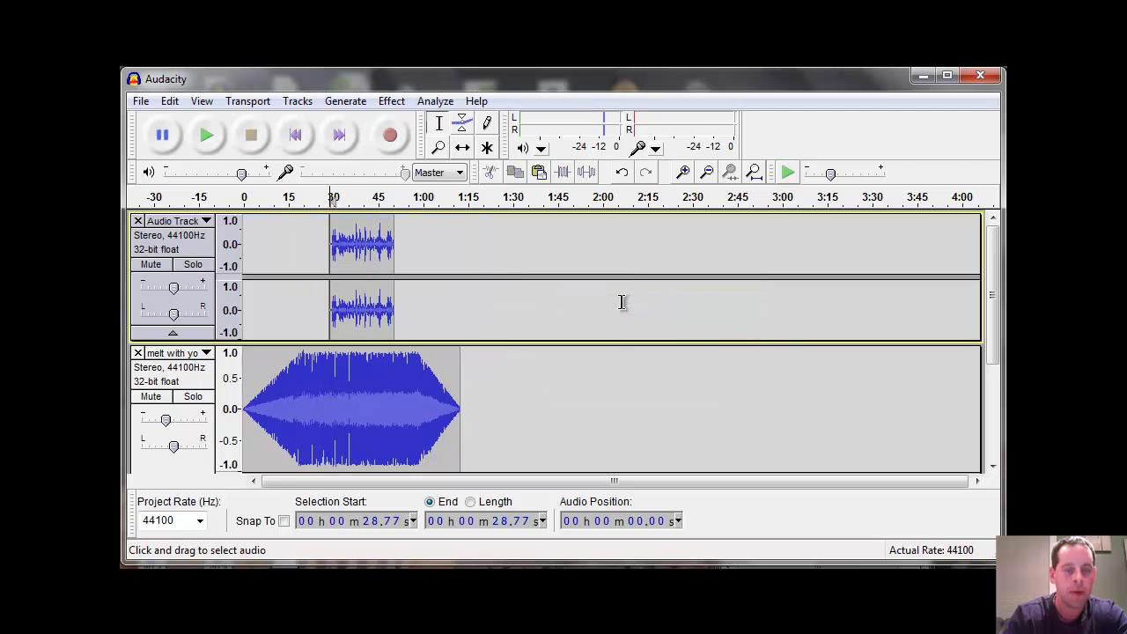
Step: Play the mix from the beginning until well into the repositioned voice track, and stop playback
click(297, 144)
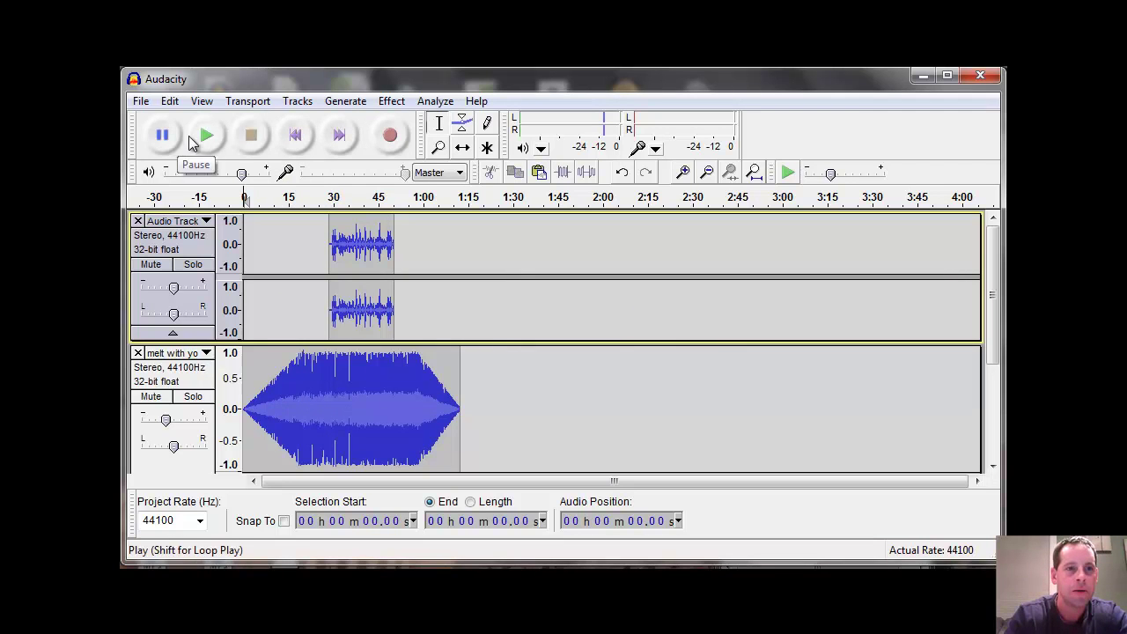
click(206, 139)
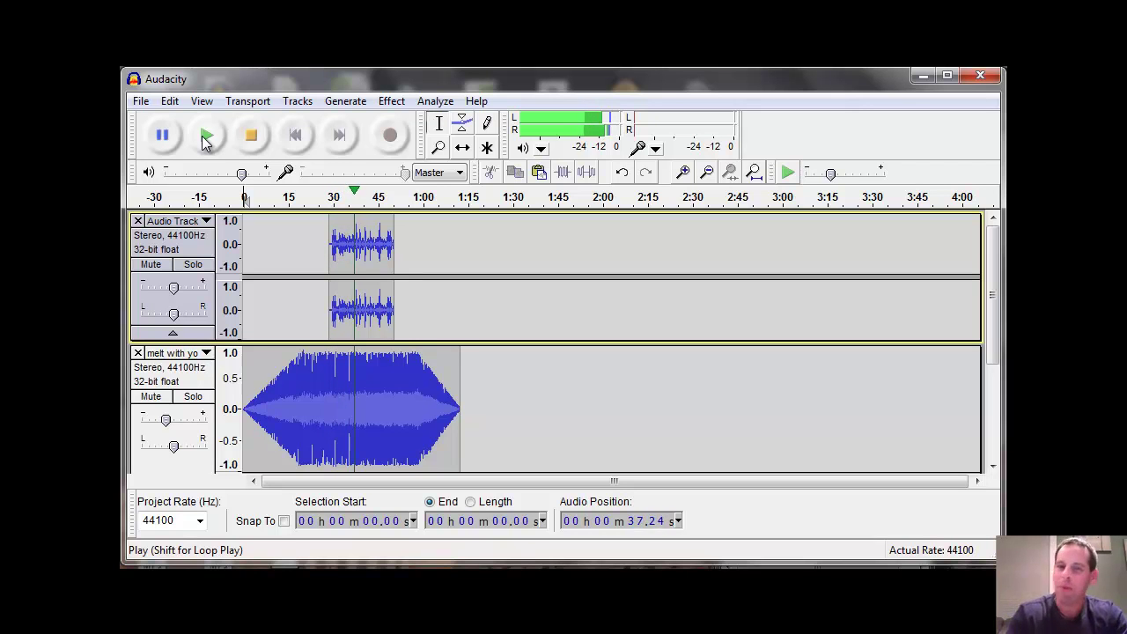
click(252, 132)
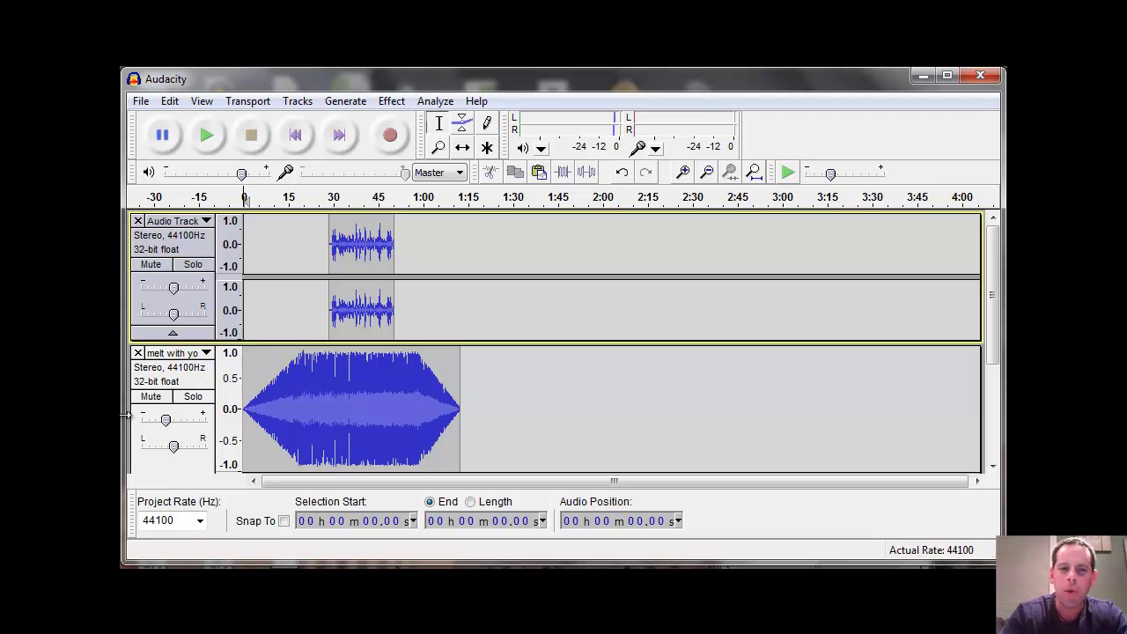
Step: Select the background song track and lower its volume slightly in the Mixer Board
click(208, 383)
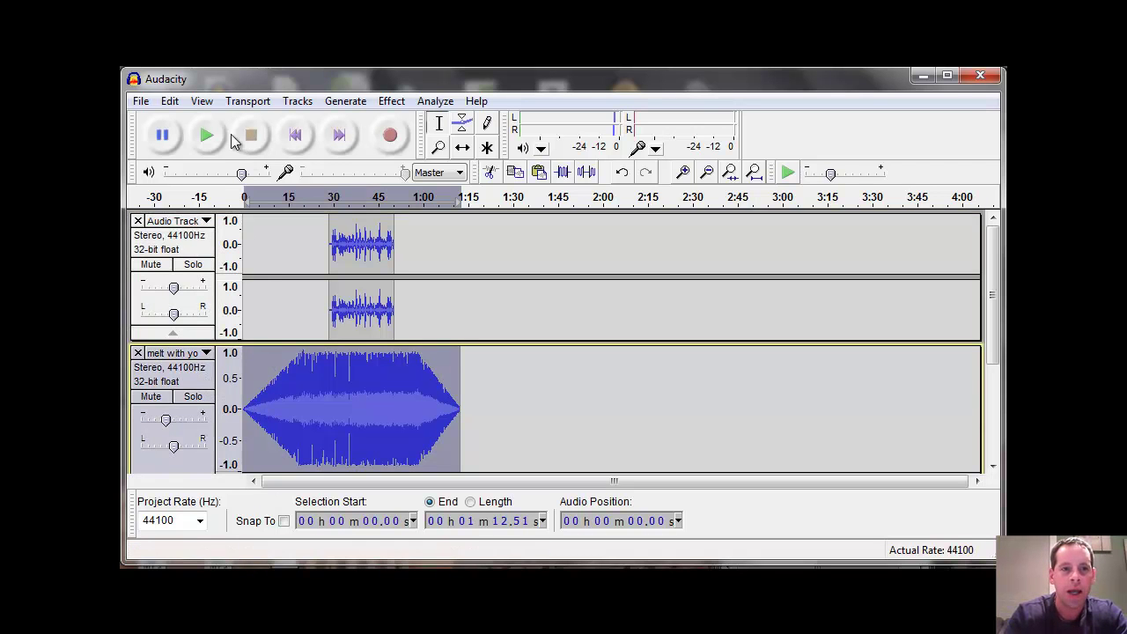
click(200, 102)
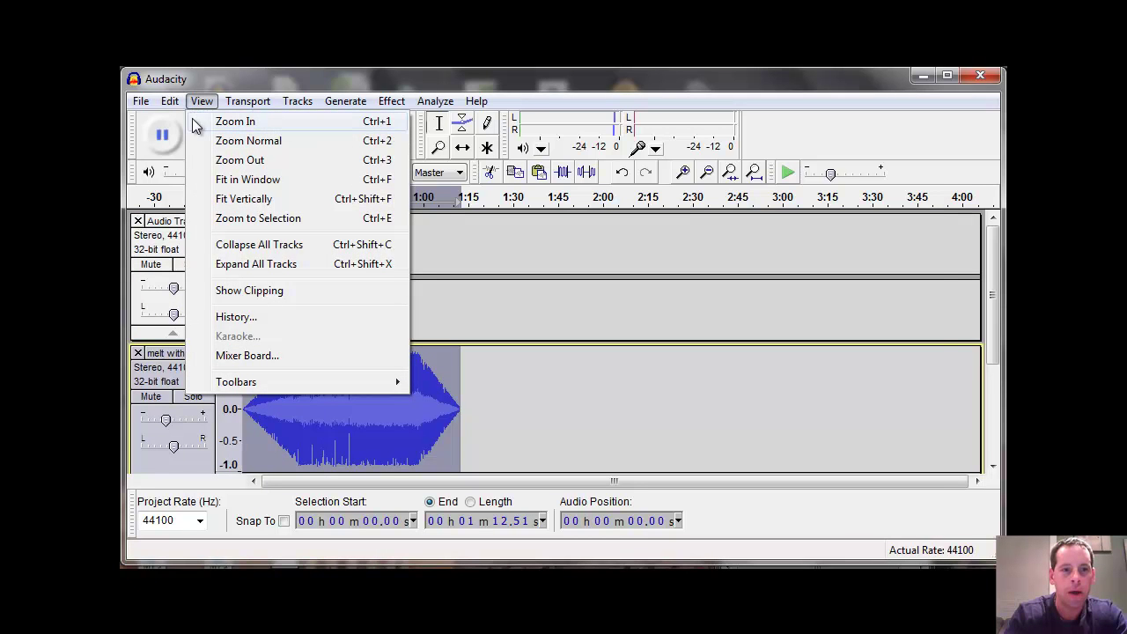
click(236, 356)
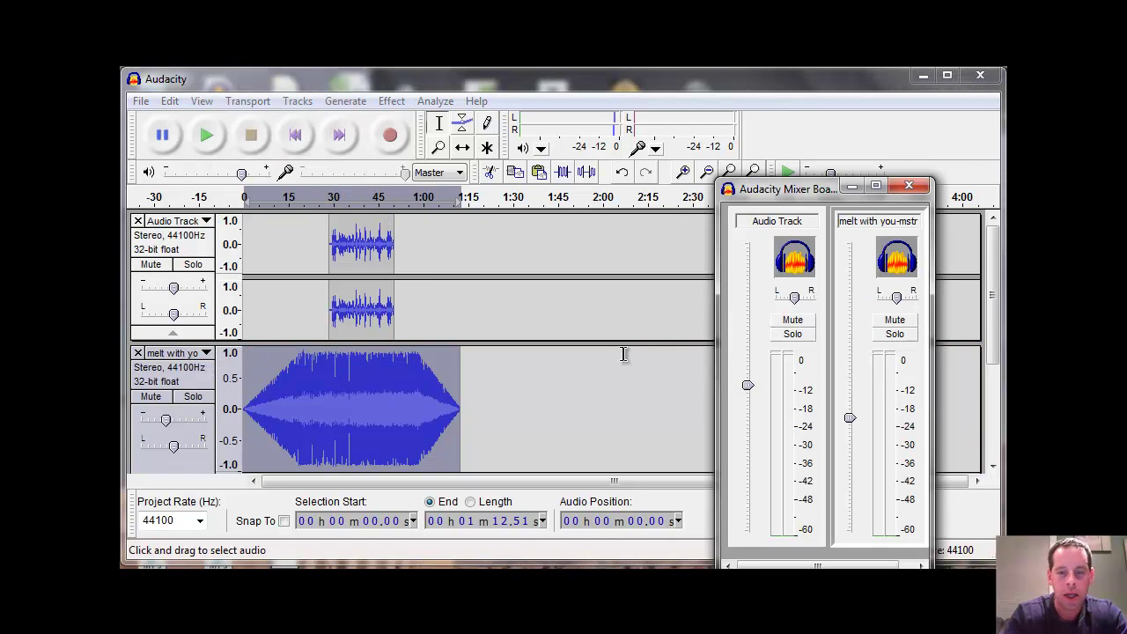
mouse_move(849, 421)
mouse_down()
mouse_move(848, 466)
mouse_move(850, 438)
mouse_up()
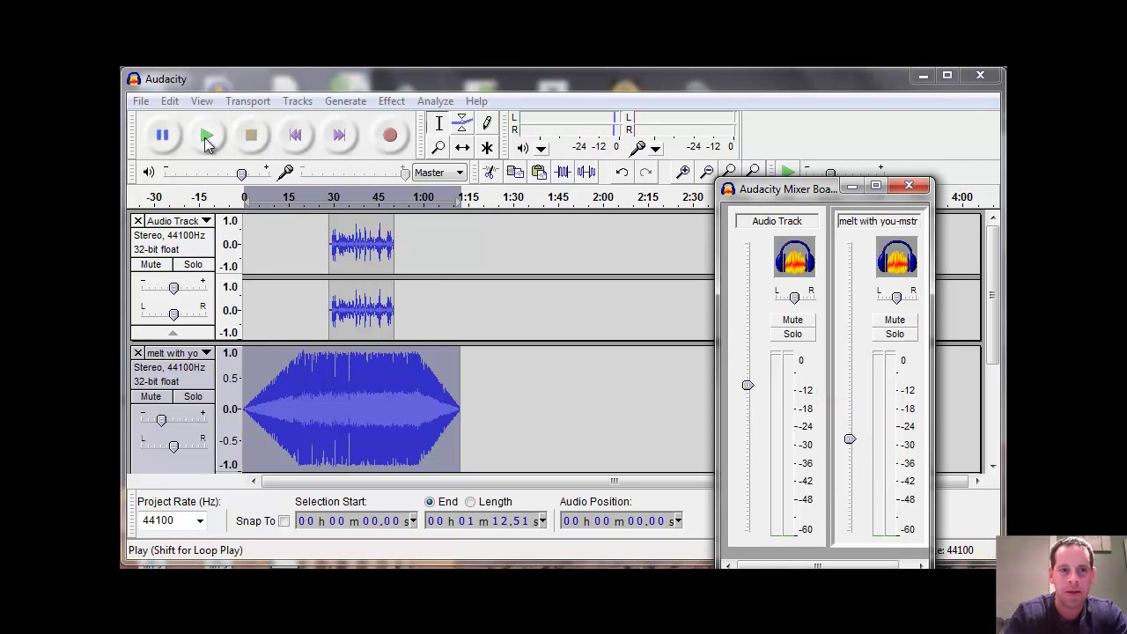
Step: Check the new balance by playing the start briefly and again from about 27 seconds into the voice track, and stop playback
click(208, 139)
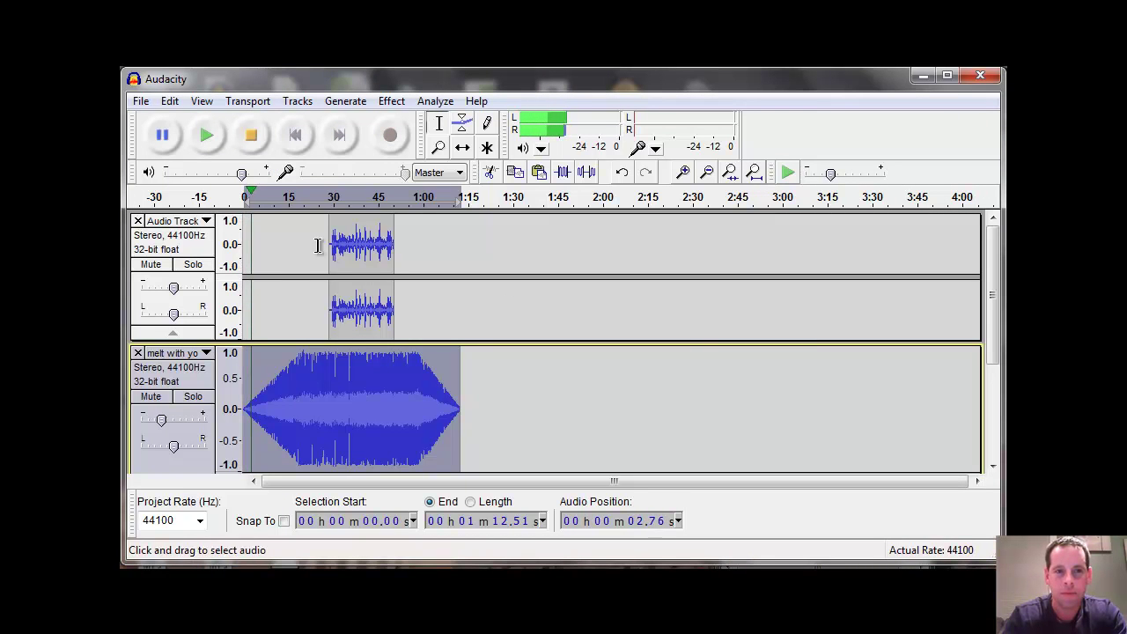
click(251, 135)
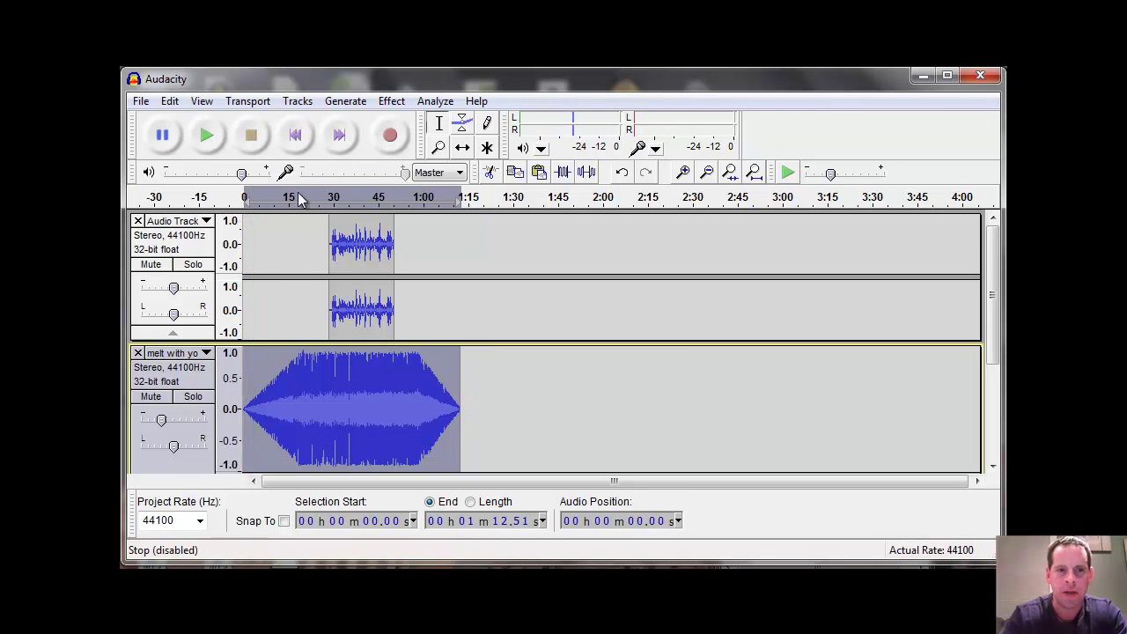
click(325, 248)
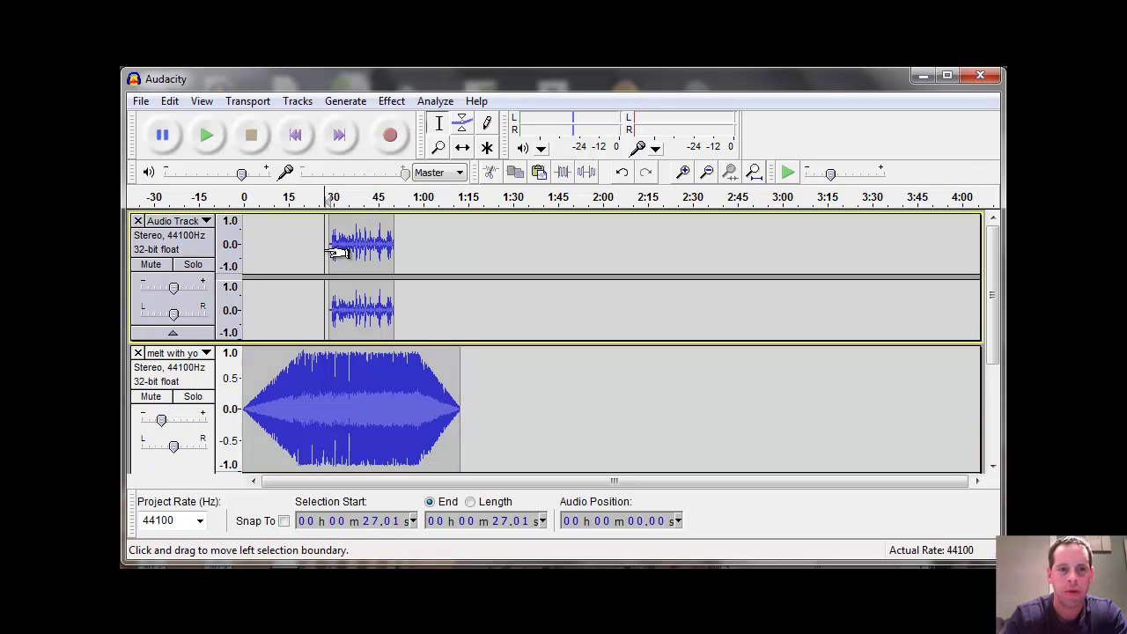
click(206, 135)
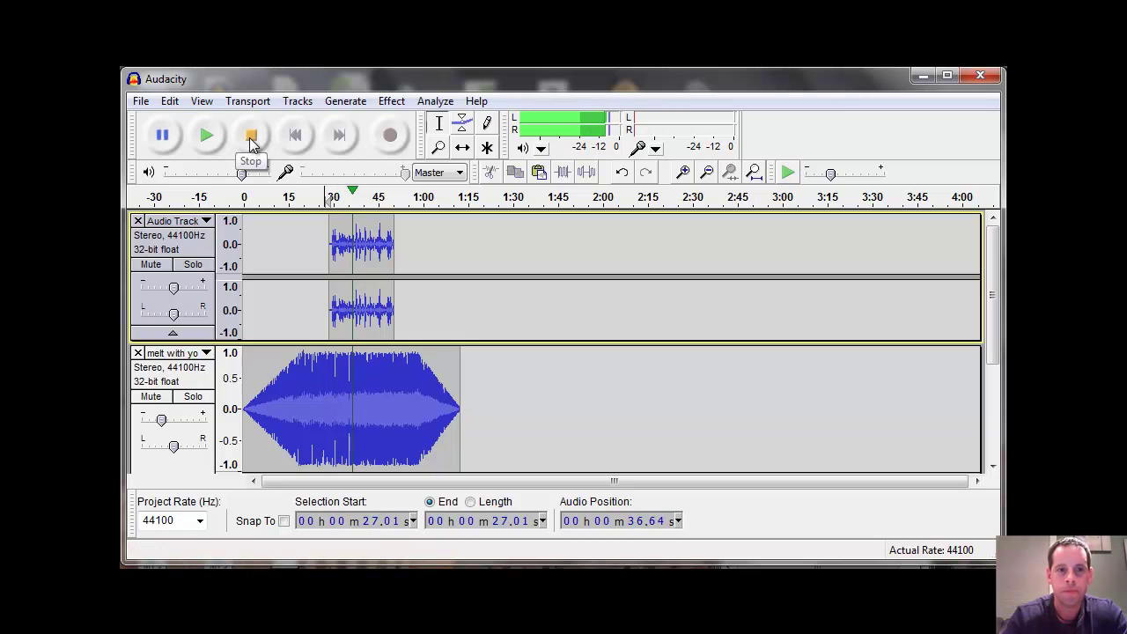
click(249, 137)
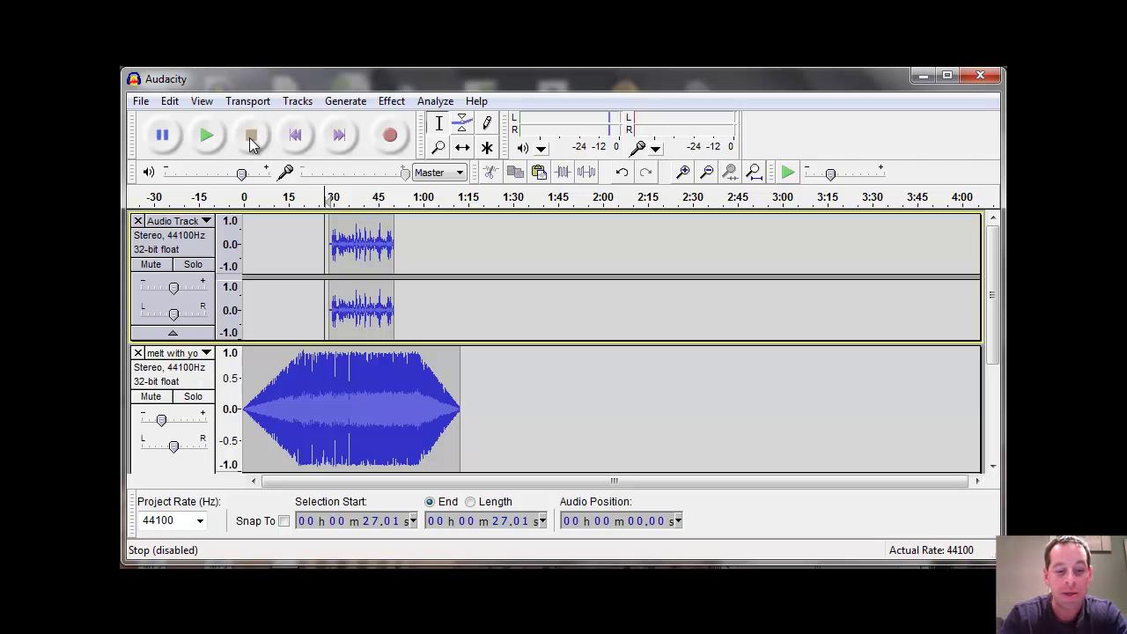
Step: Start exporting the whole mix with the MP3 Files format and the file name "Audacity Project 1"
click(143, 103)
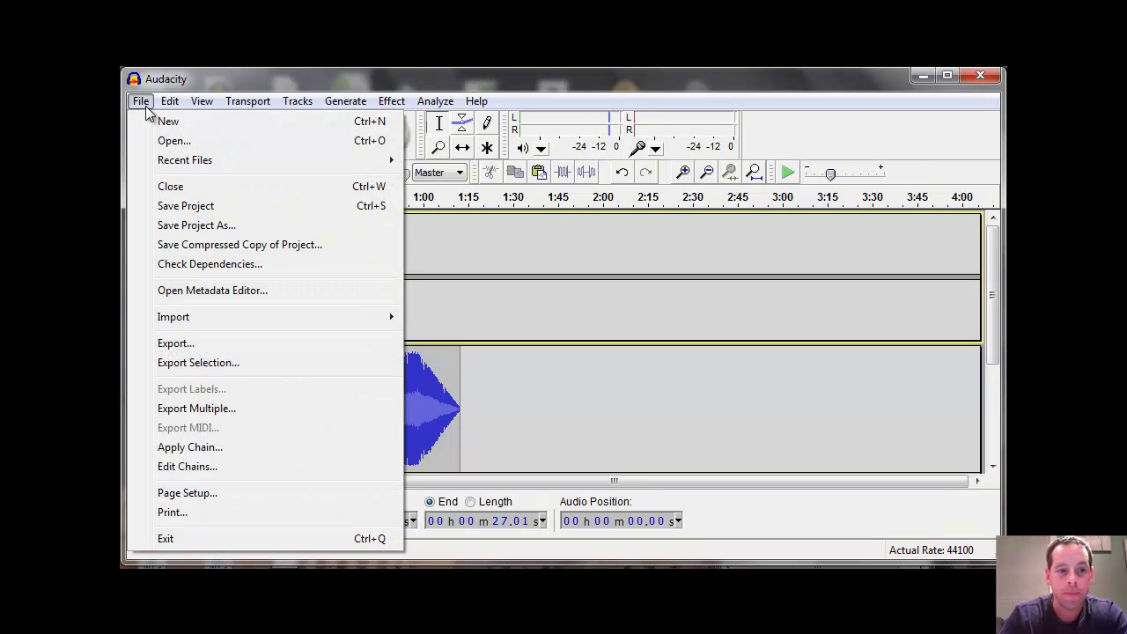
click(193, 345)
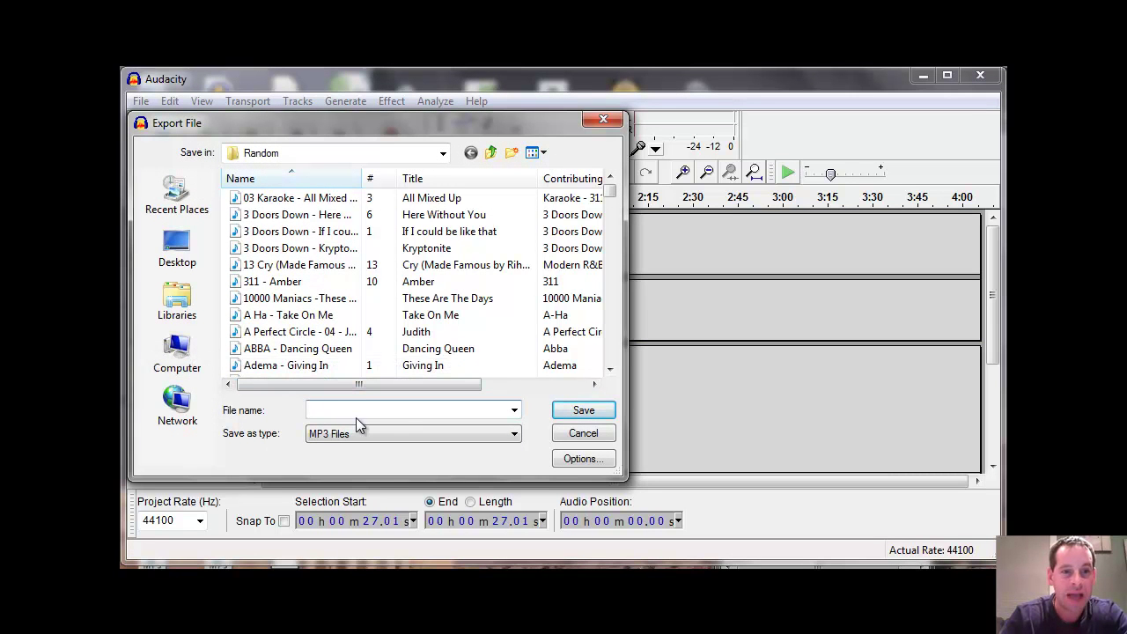
click(515, 434)
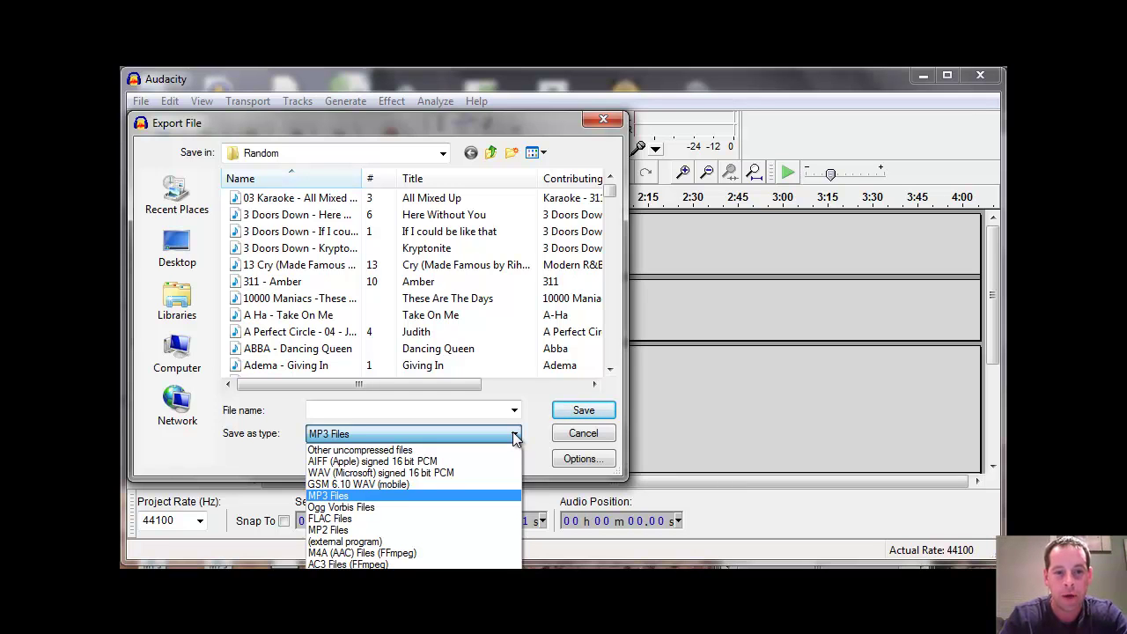
click(514, 436)
click(464, 410)
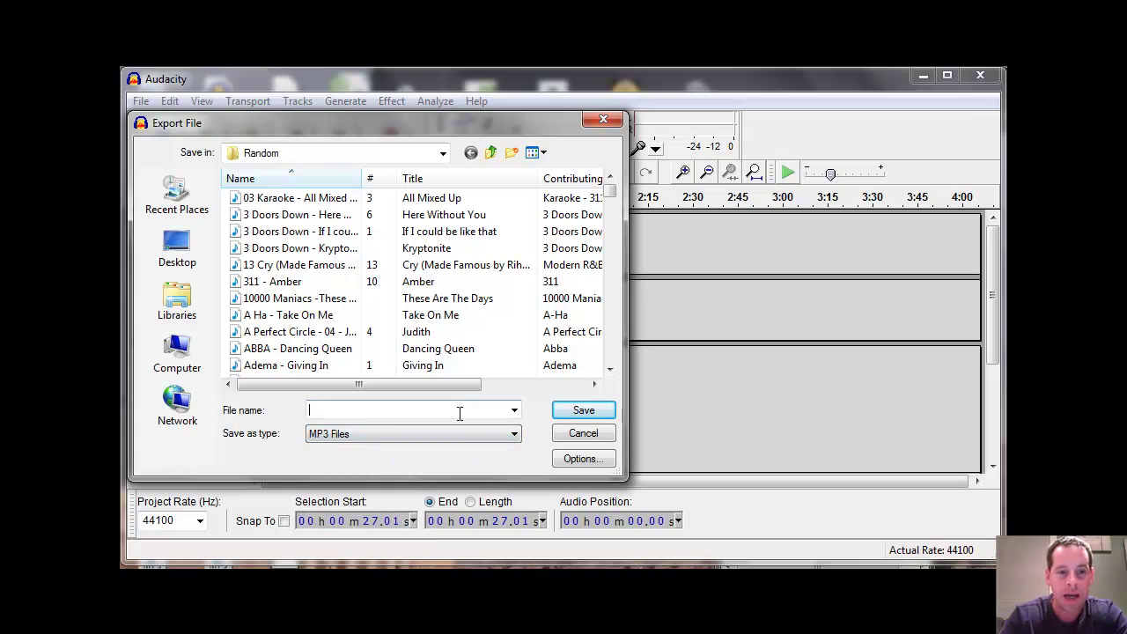
text(Au)
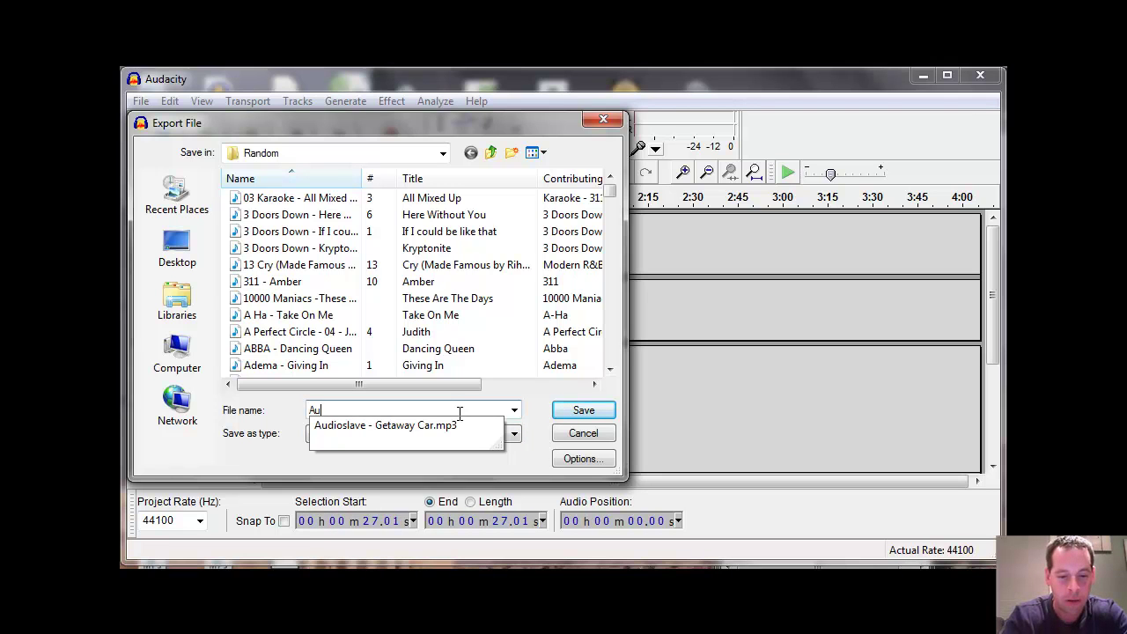
text(daci)
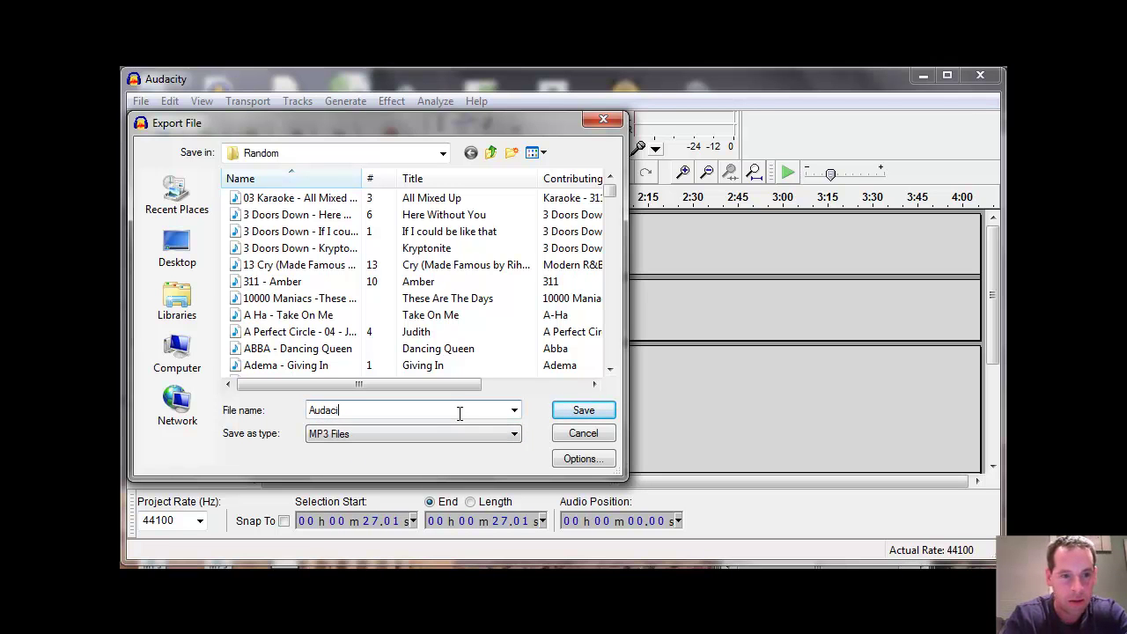
text(ty )
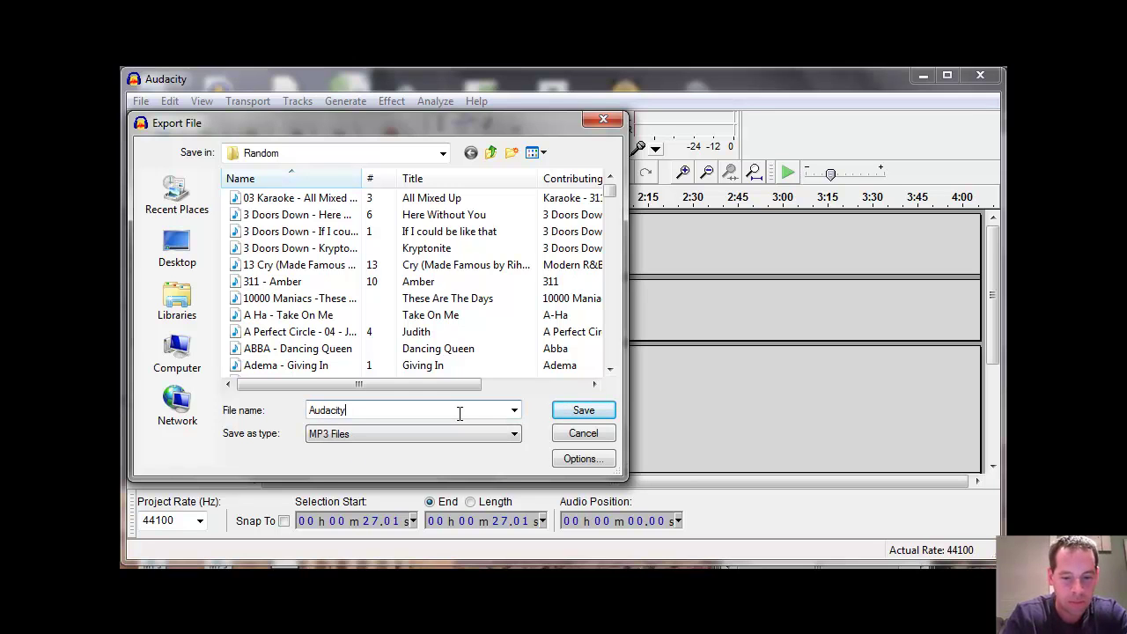
text(Project 1)
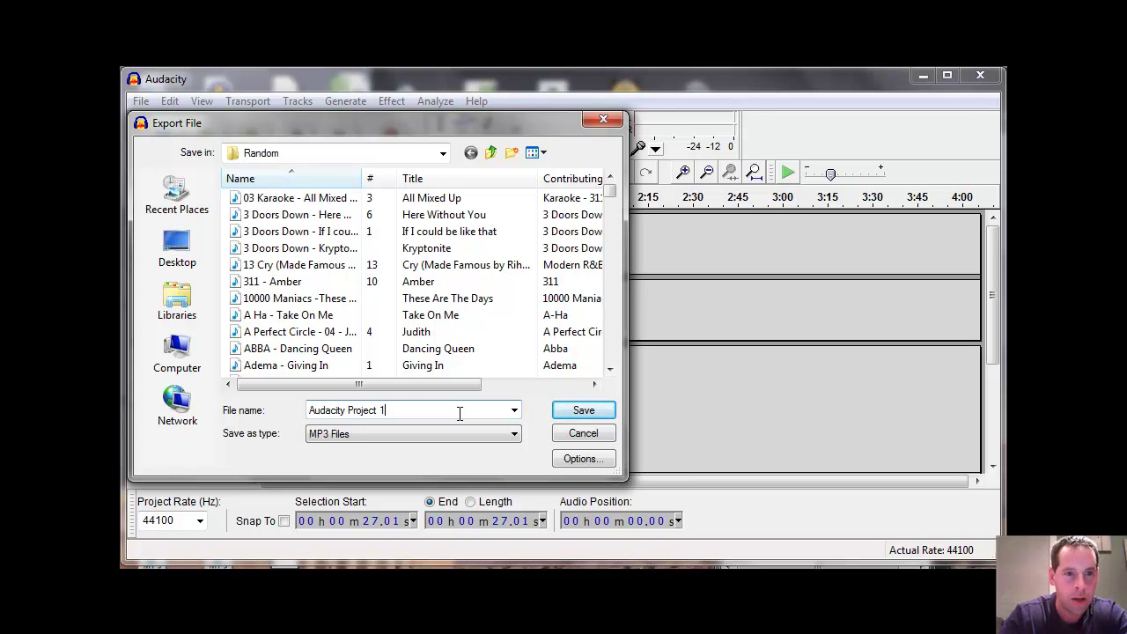
Step: Save the export to the Desktop, keeping the existing metadata and accepting the mixdown to two stereo channels
click(180, 263)
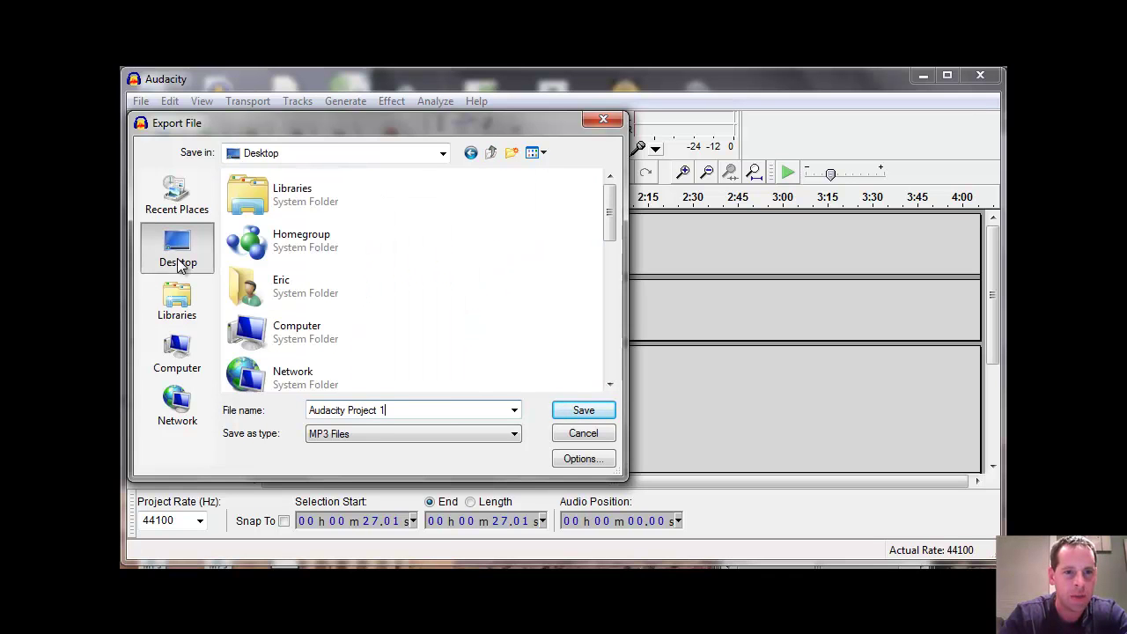
click(607, 409)
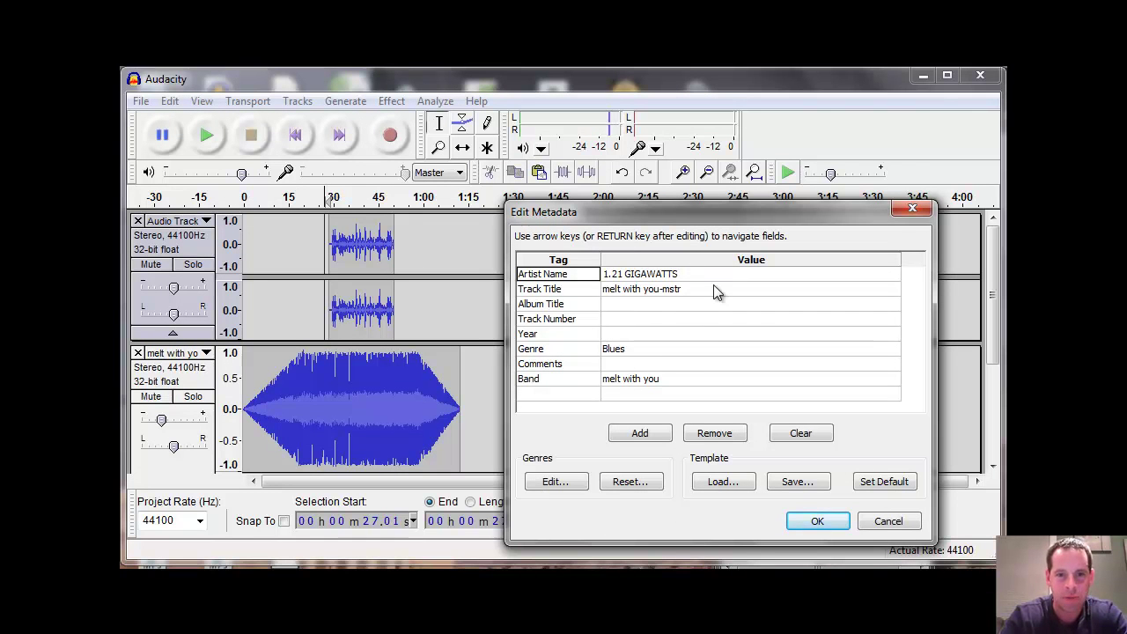
click(819, 521)
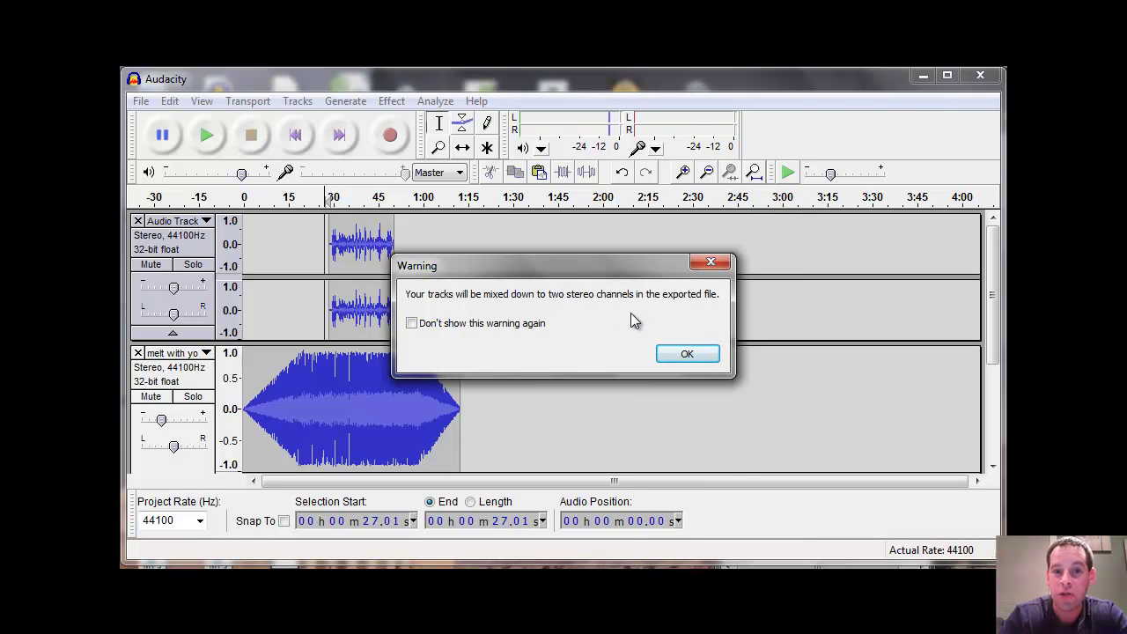
click(688, 355)
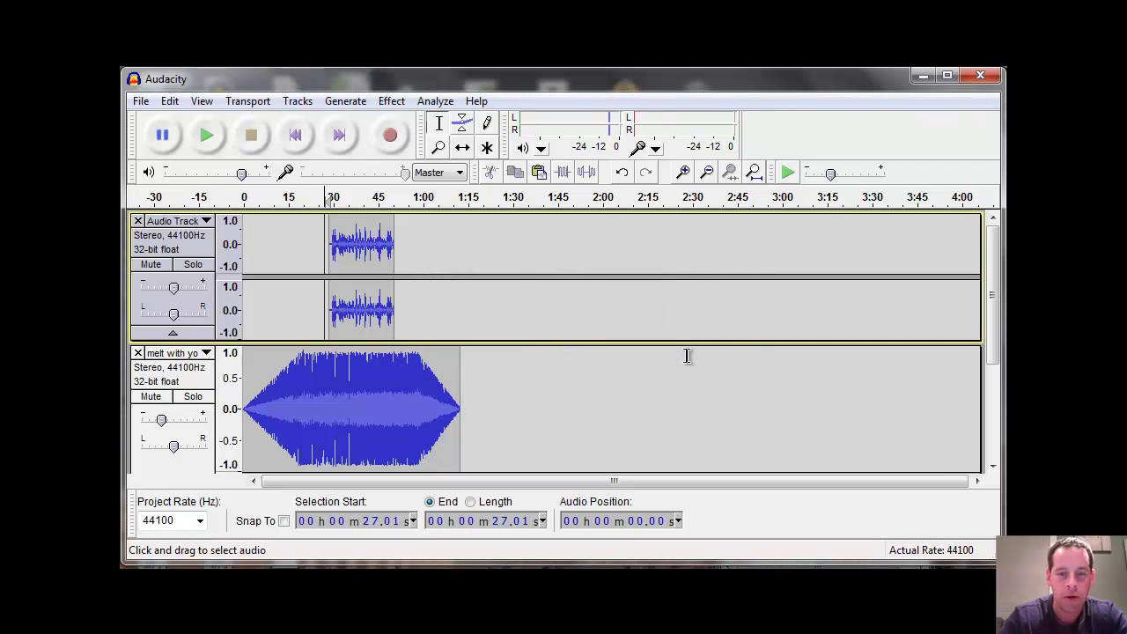